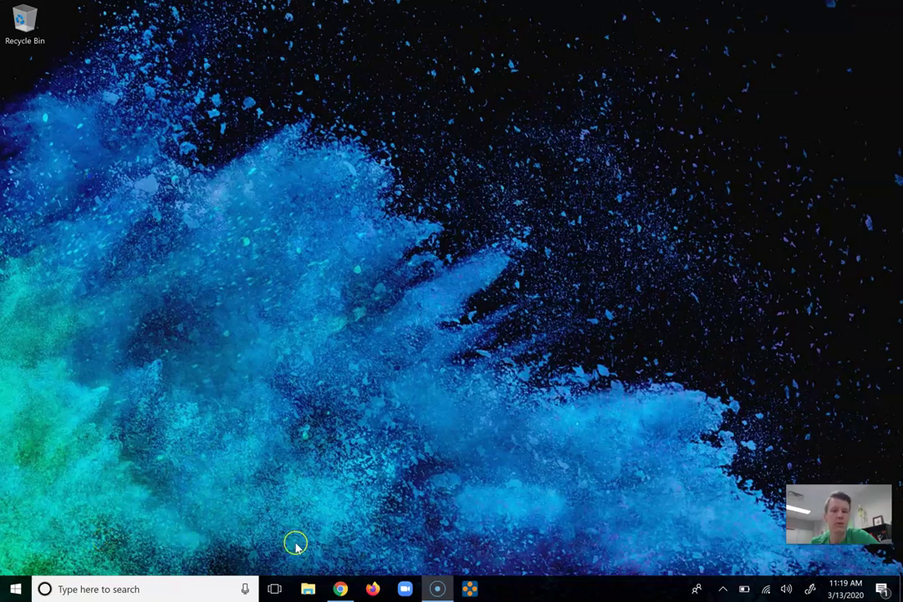
Step: Switch to Chrome, load the Stanly Community College Canvas dashboard and open the Philbo Sandbox course
{"action": "left_click", "coordinate": [343, 588]}
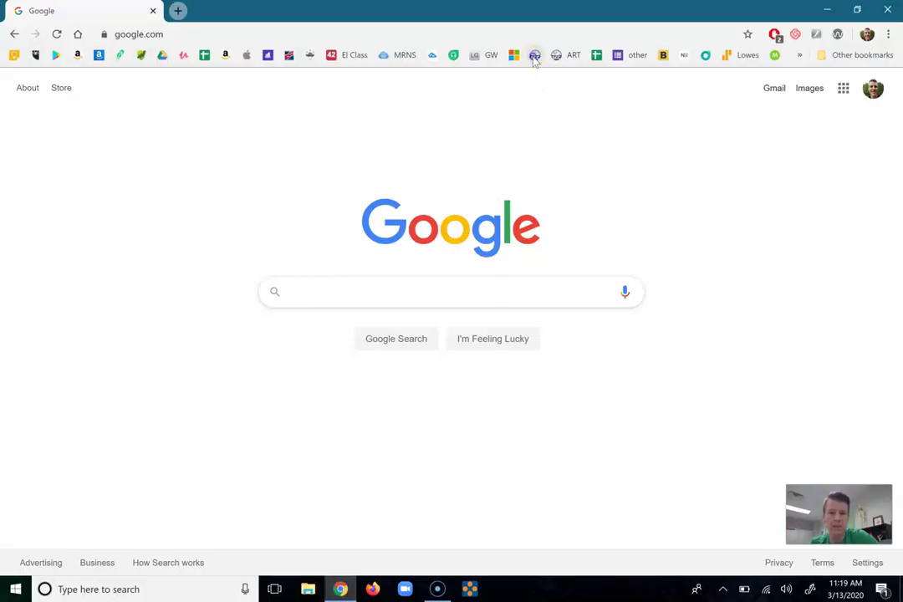
{"action": "left_click", "coordinate": [534, 55]}
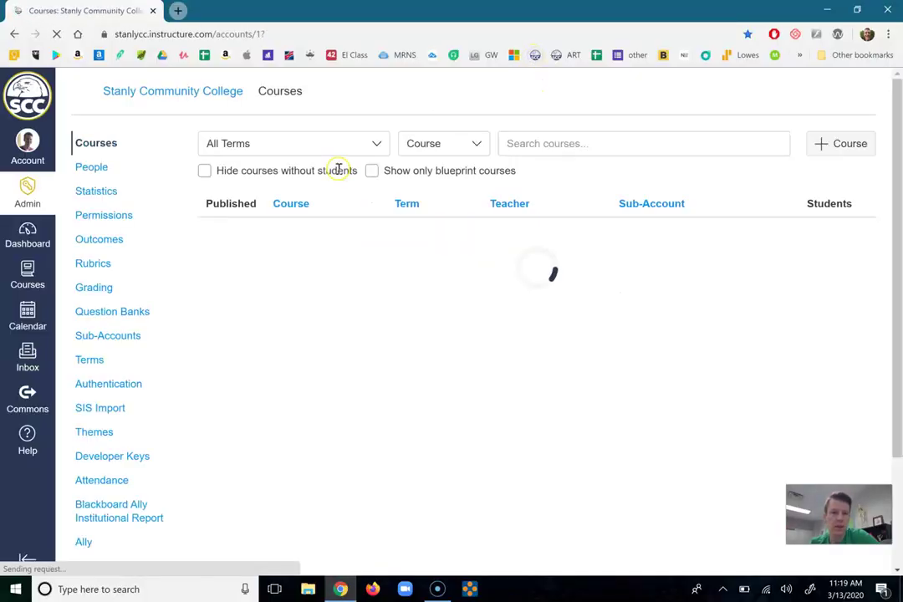
{"action": "left_click", "coordinate": [34, 241]}
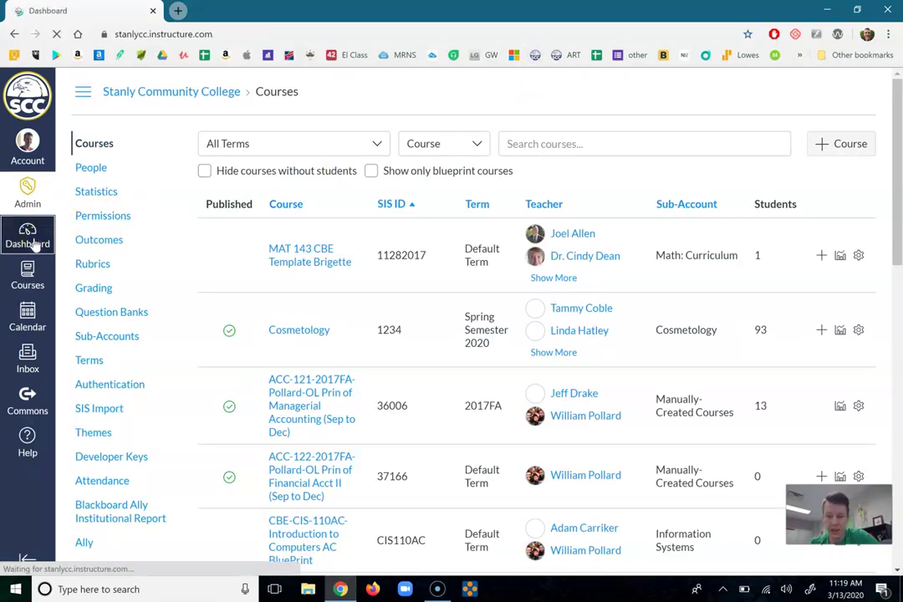
{"action": "scroll", "coordinate": [356, 313], "scroll_direction": "down", "scroll_amount": 3}
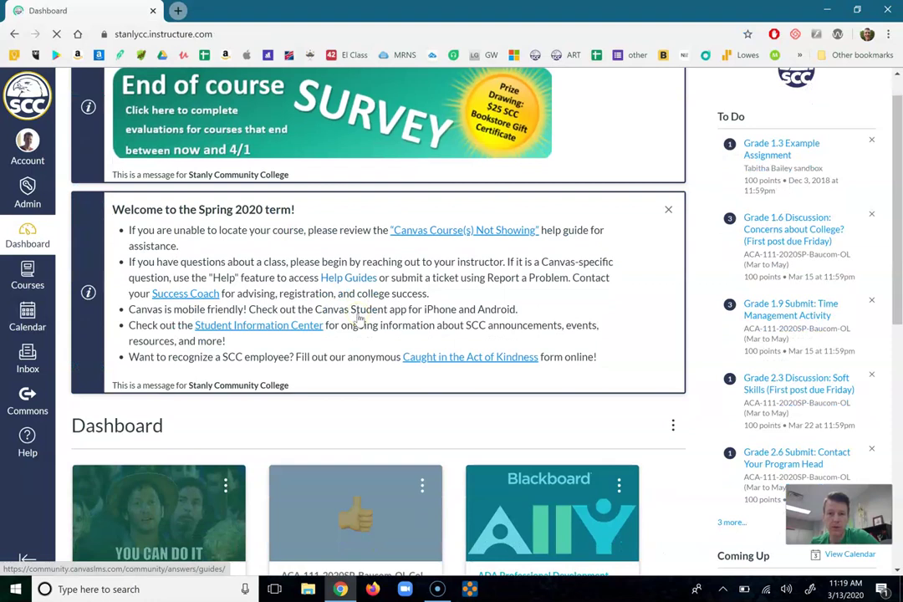
{"action": "scroll", "coordinate": [358, 314], "scroll_direction": "down", "scroll_amount": 1}
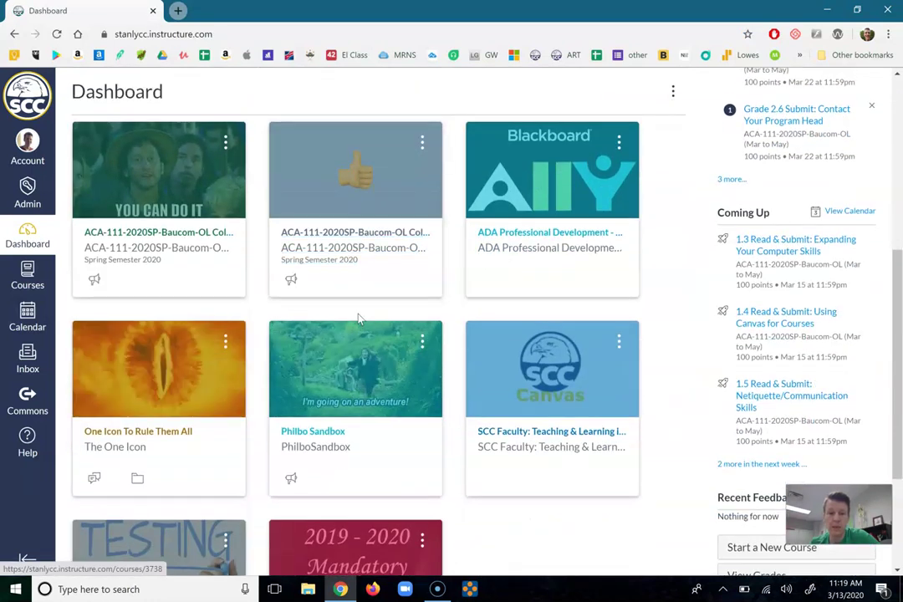
{"action": "left_click", "coordinate": [356, 362]}
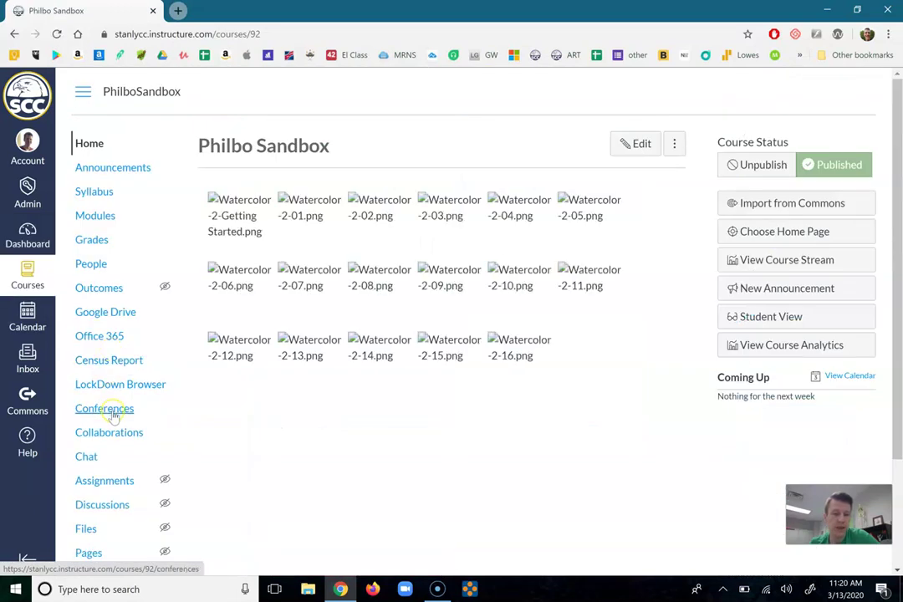
Step: Open My Mediasite from the course navigation and bring up its Add Media page
{"action": "scroll", "coordinate": [113, 417], "scroll_direction": "down", "scroll_amount": 1}
{"action": "scroll", "coordinate": [114, 417], "scroll_direction": "down", "scroll_amount": 1}
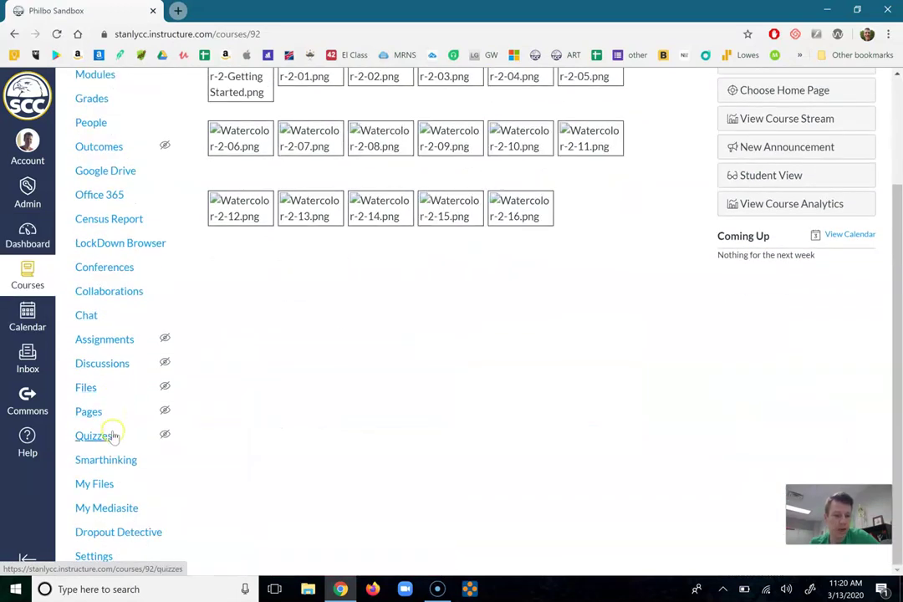
{"action": "left_click", "coordinate": [105, 511]}
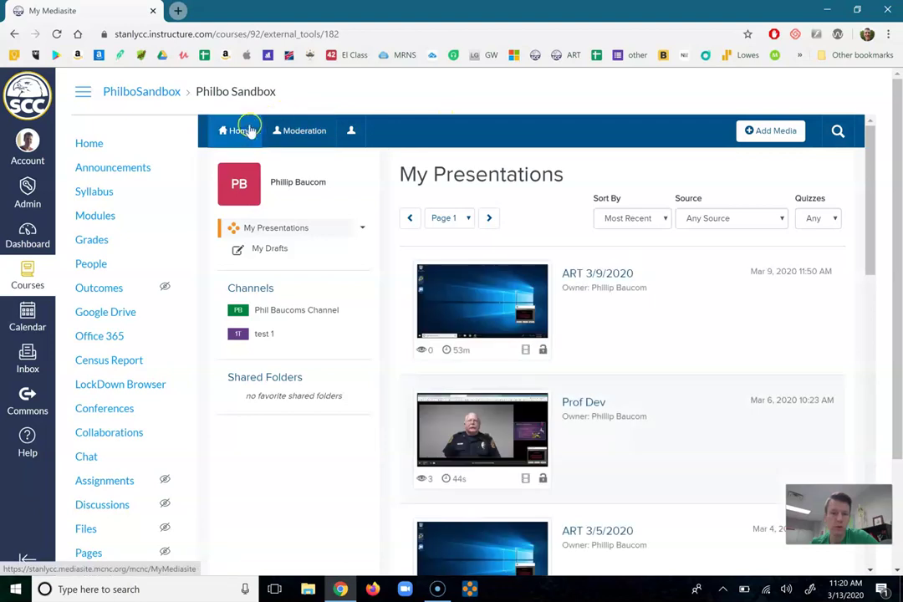
{"action": "left_click", "coordinate": [770, 134]}
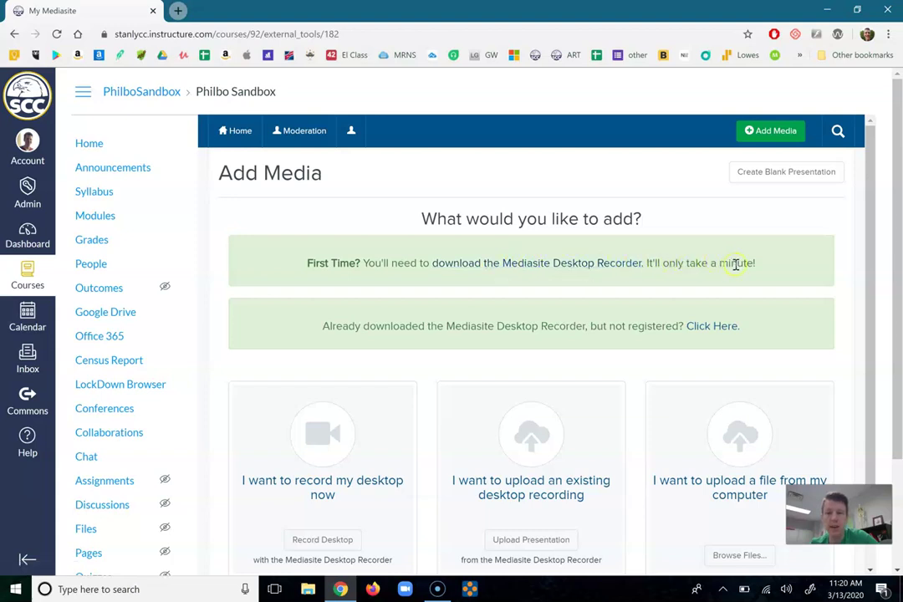
{"action": "left_click", "coordinate": [859, 12]}
{"action": "left_click_drag", "start_coordinate": [588, 23], "coordinate": [576, 20]}
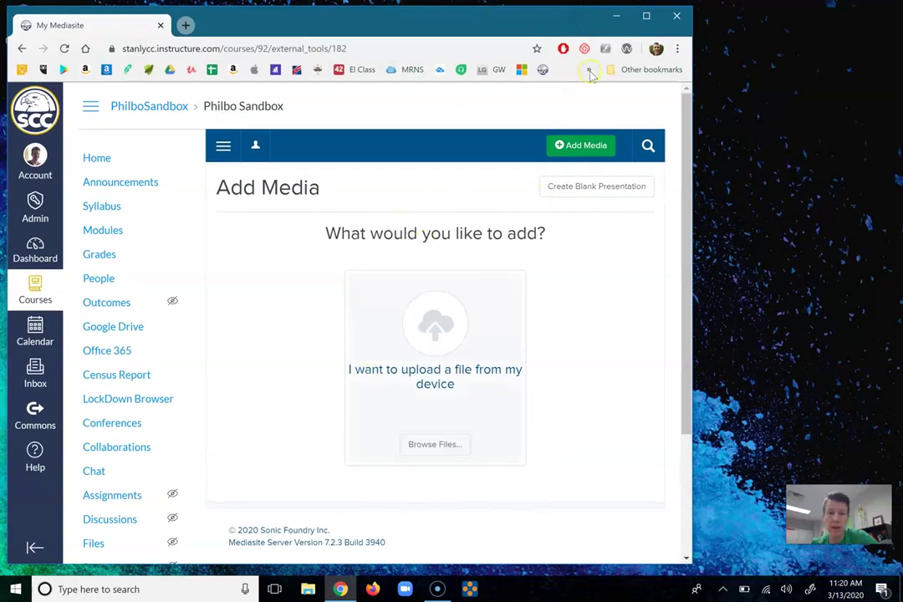
{"action": "left_click", "coordinate": [647, 16]}
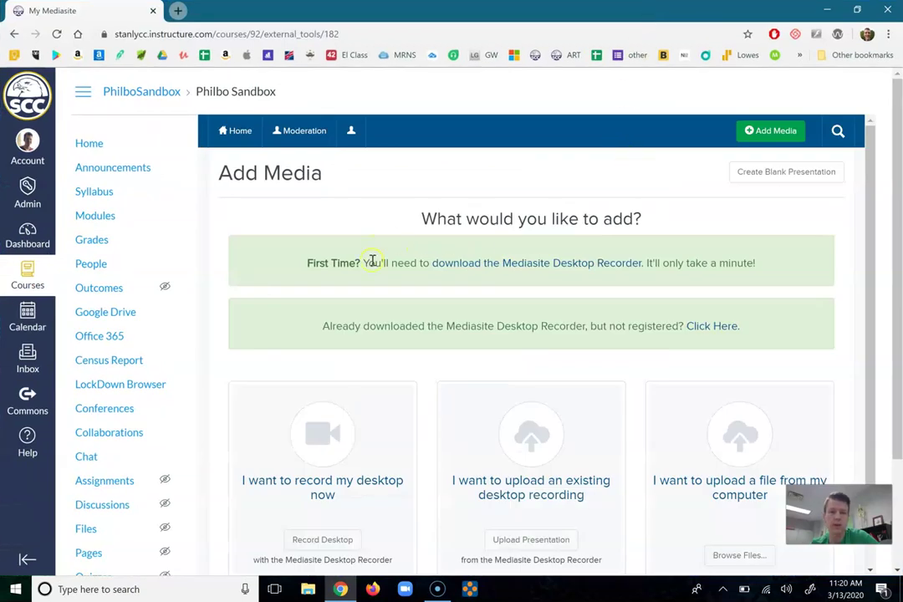
Step: Go to the Mediasite Desktop Recorder download page and request the Windows version
{"action": "left_click", "coordinate": [498, 266]}
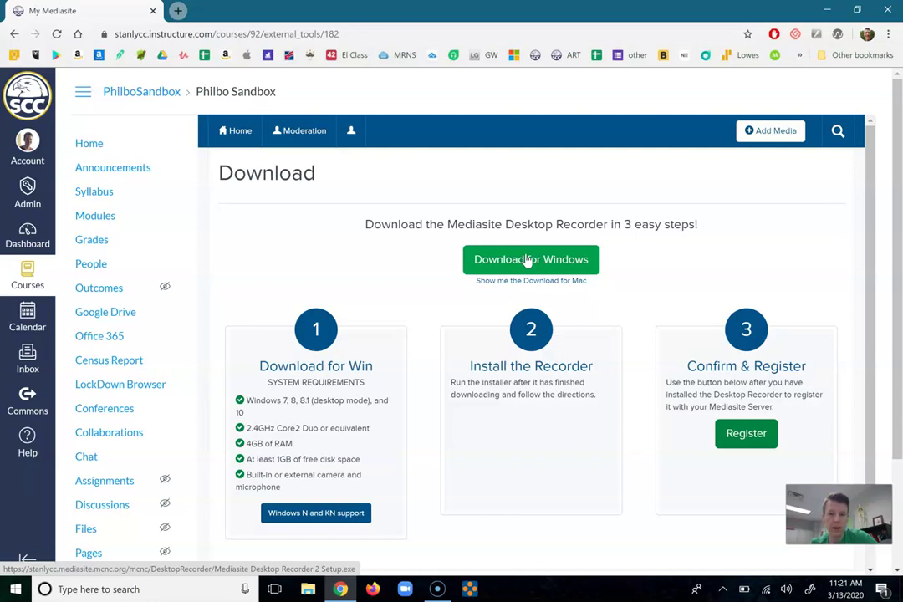
{"action": "left_click", "coordinate": [535, 257]}
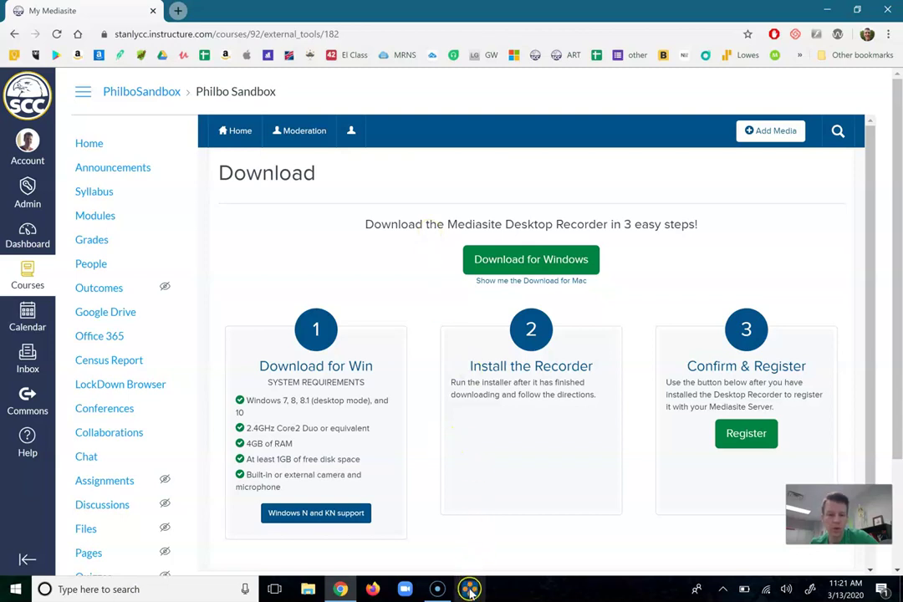
Step: Minimize the browser and launch the installed Mediasite Desktop Recorder
{"action": "double_click", "coordinate": [700, 9]}
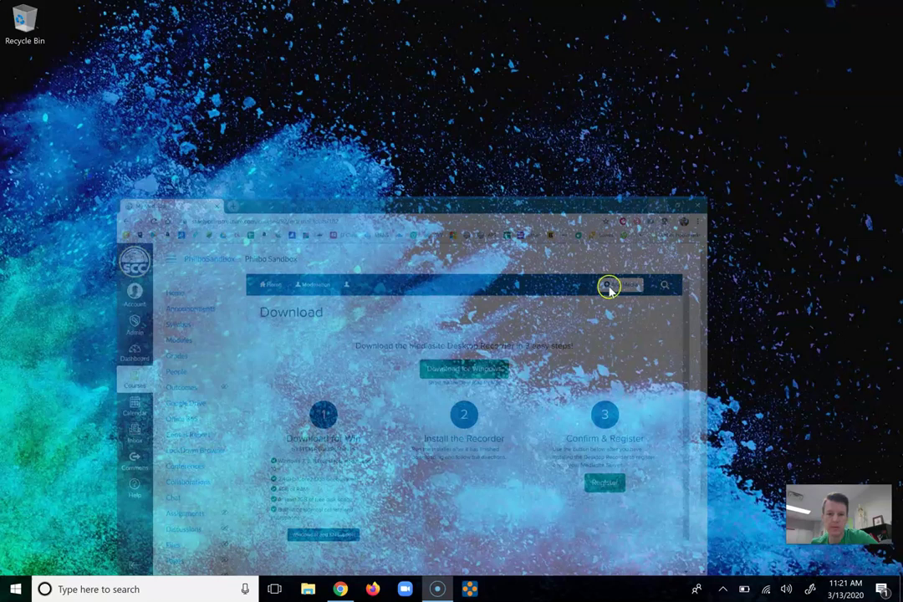
{"action": "left_click", "coordinate": [469, 590]}
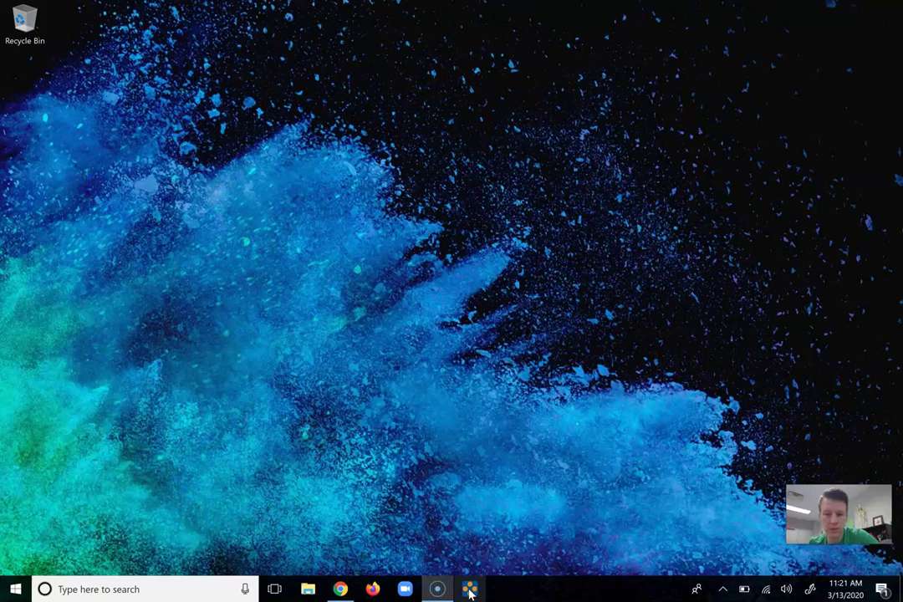
{"action": "left_click", "coordinate": [14, 589]}
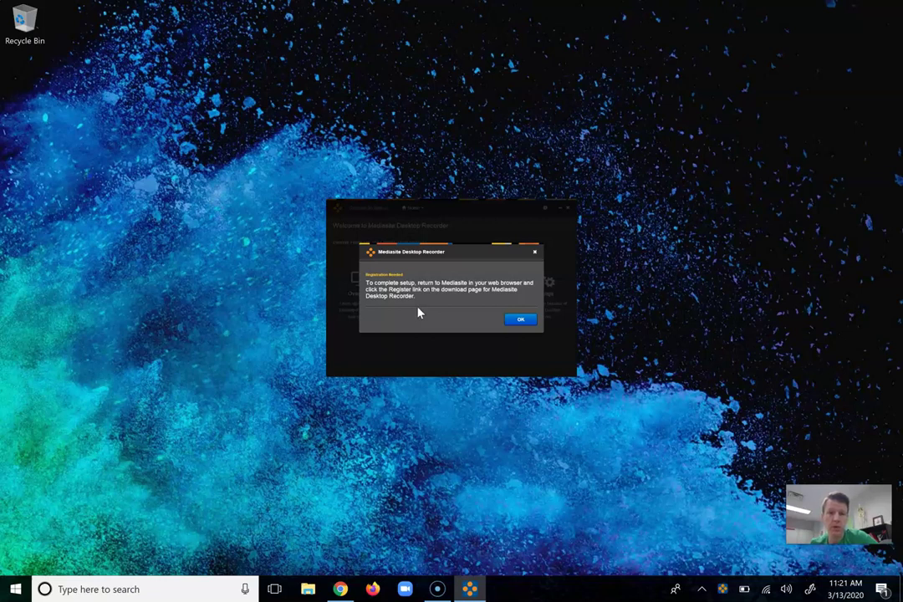
{"action": "left_click", "coordinate": [445, 315]}
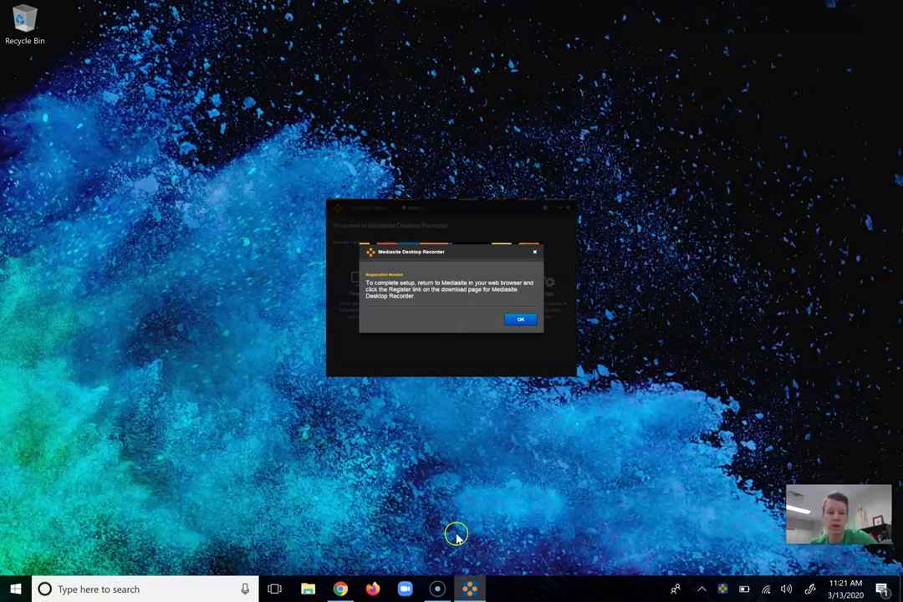
Step: Return to Chrome and register the already downloaded Desktop Recorder from Mediasite's Add Media page, allowing mdr to open and dismissing the registration notice
{"action": "left_click", "coordinate": [341, 589]}
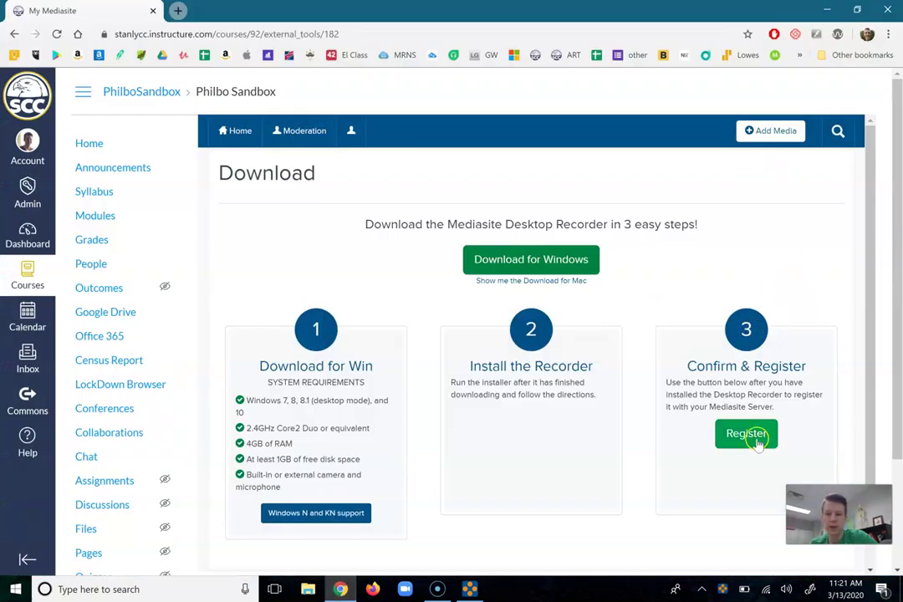
{"action": "left_click", "coordinate": [222, 129]}
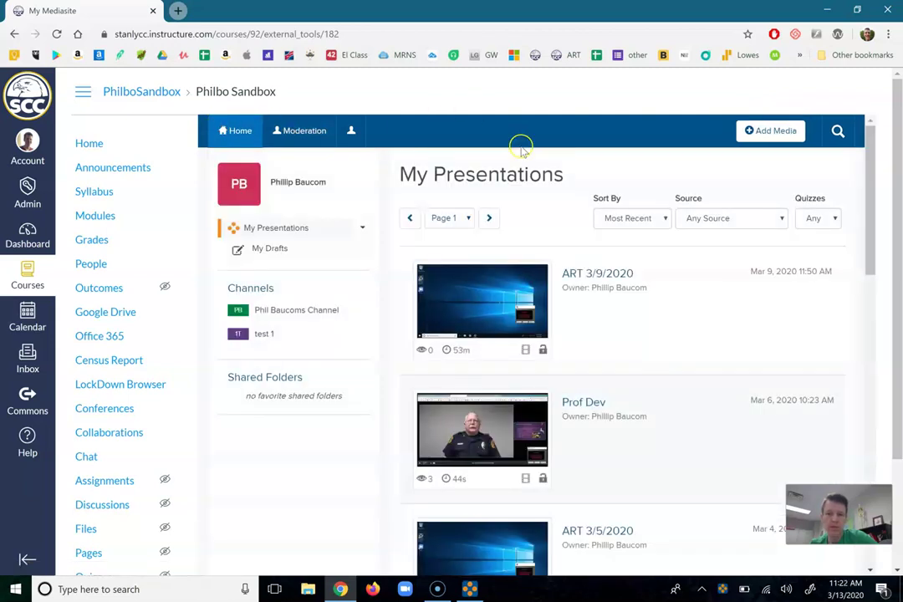
{"action": "left_click", "coordinate": [777, 132]}
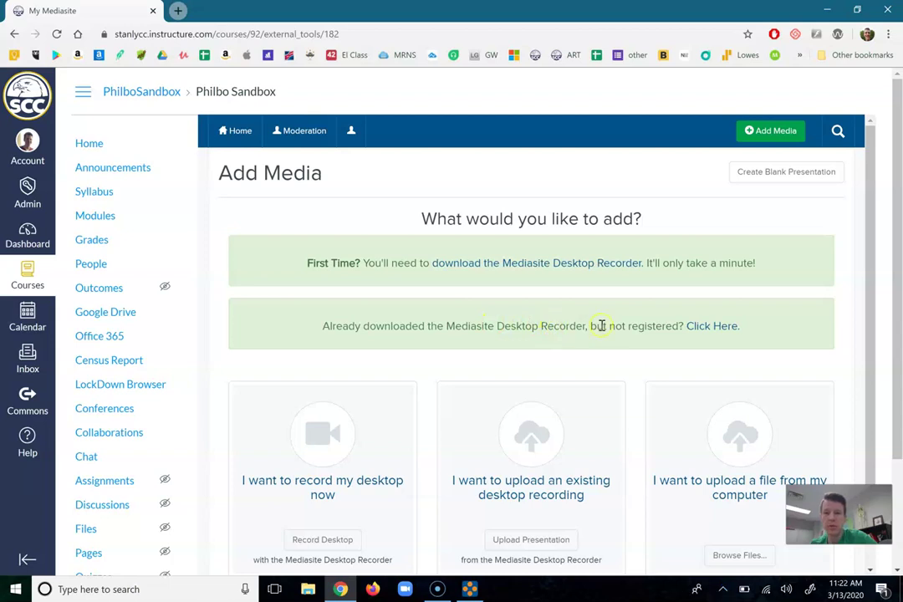
{"action": "left_click", "coordinate": [716, 328]}
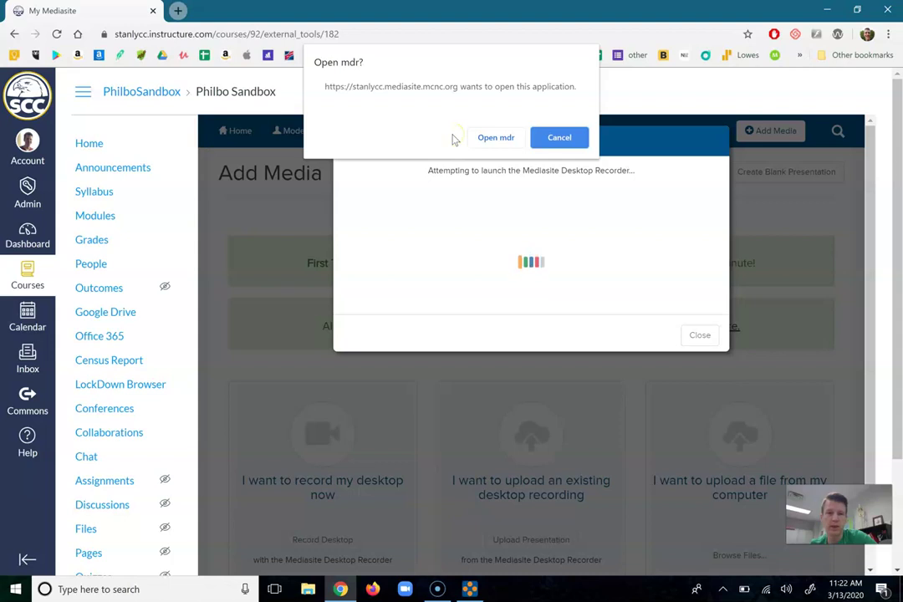
{"action": "left_click", "coordinate": [500, 137]}
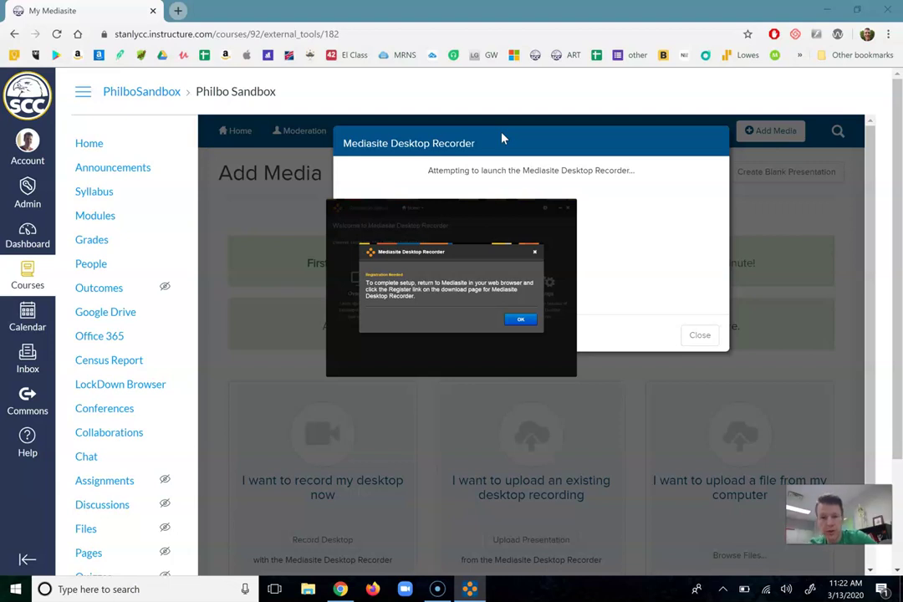
{"action": "key", "text": "Return"}
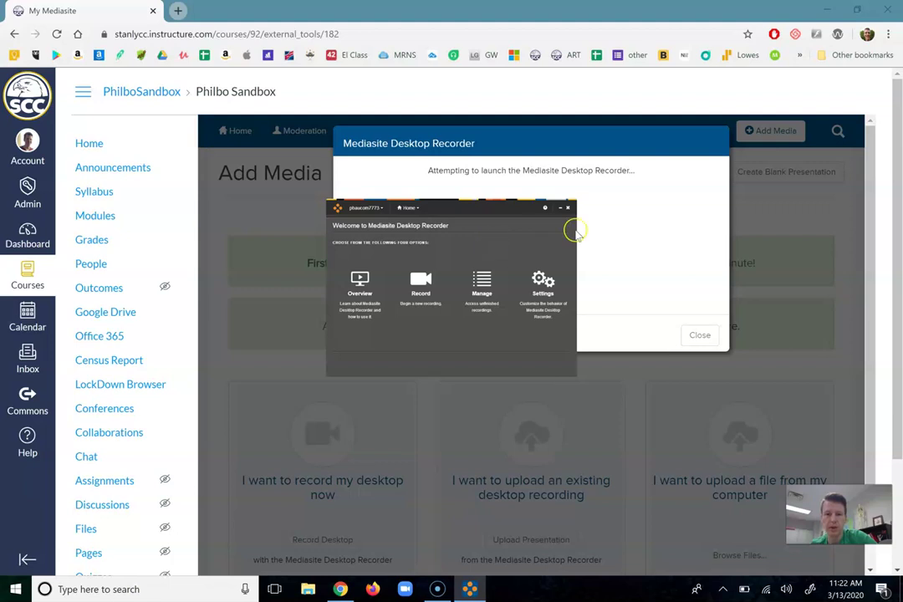
Step: Close the recorder launch dialog in Mediasite and minimize the browser to get back to the Desktop Recorder
{"action": "left_click", "coordinate": [616, 240]}
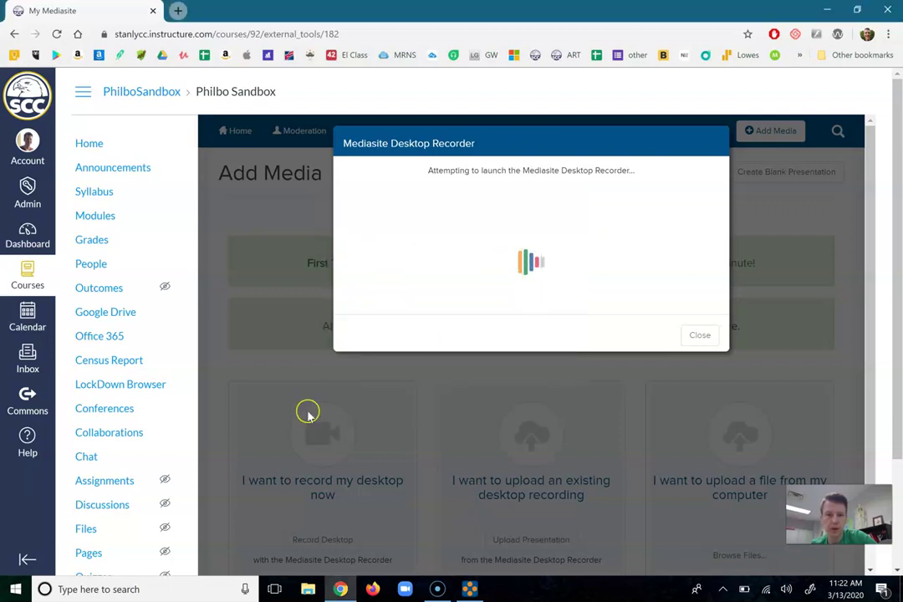
{"action": "key", "text": "Tab"}
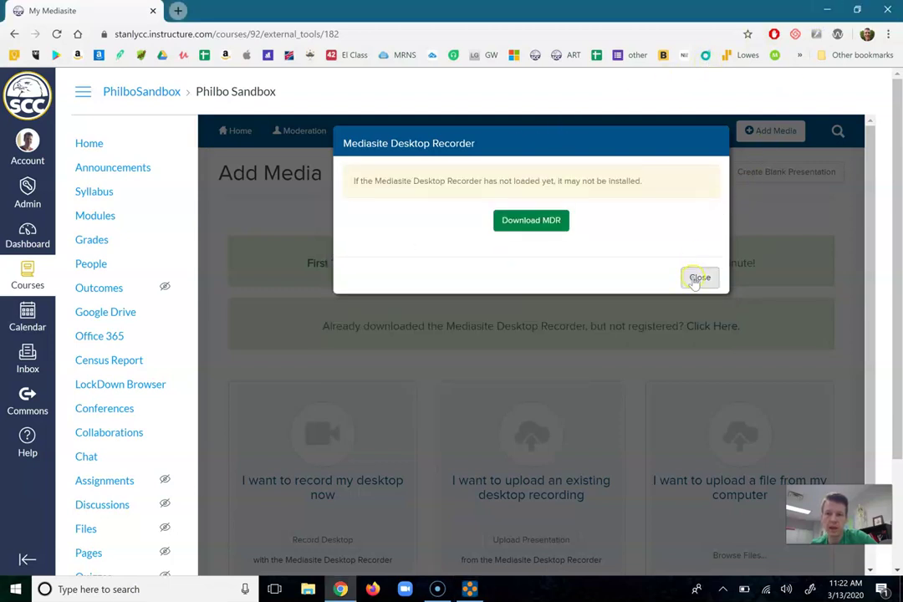
{"action": "left_click", "coordinate": [827, 10]}
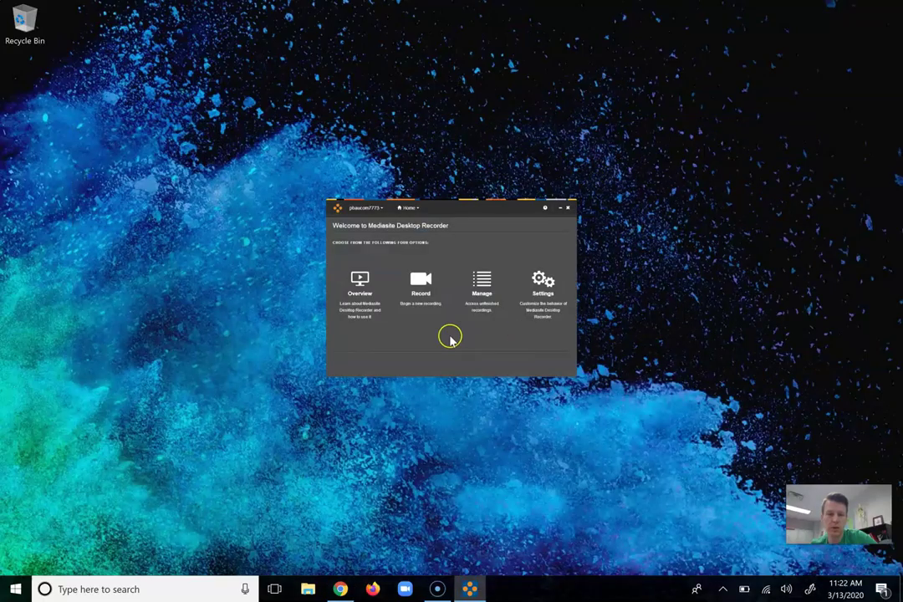
Step: Start a new recording in the Desktop Recorder and name the presentation "Test Recording"
{"action": "left_click", "coordinate": [422, 335]}
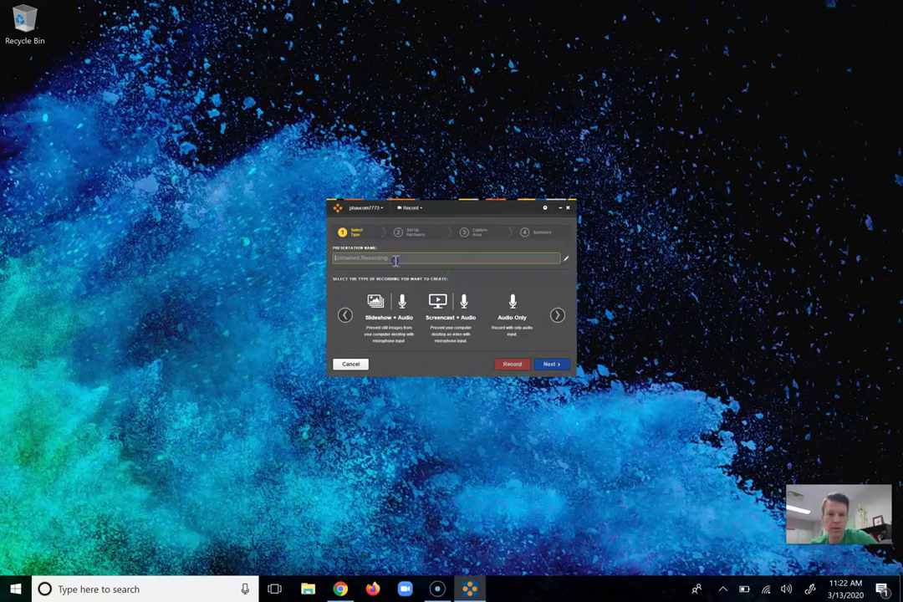
{"action": "type", "text": "Test Recording"}
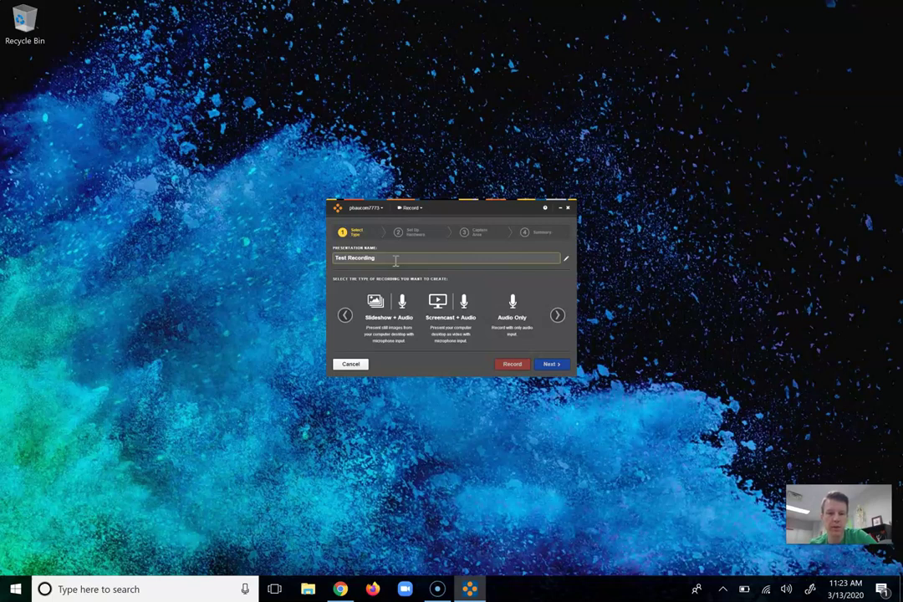
{"action": "left_click", "coordinate": [402, 256]}
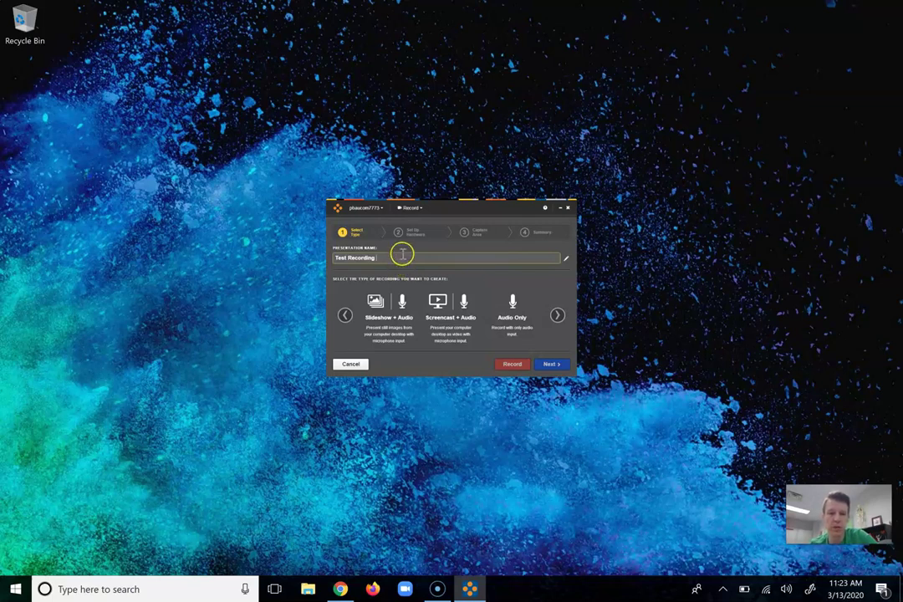
Step: Look through the available recording types and select Screencast + Video for the presentation
{"action": "left_click", "coordinate": [374, 308]}
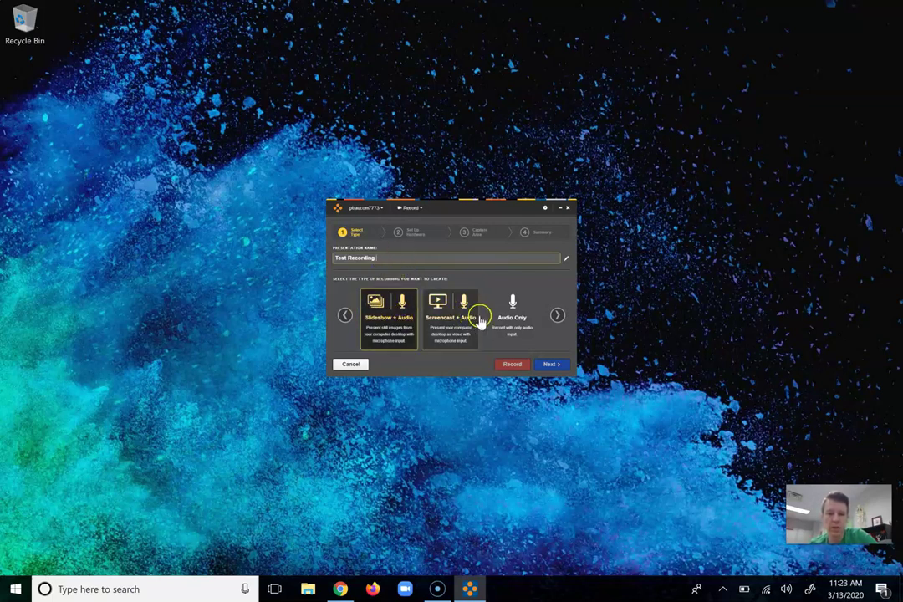
{"action": "left_click", "coordinate": [513, 317]}
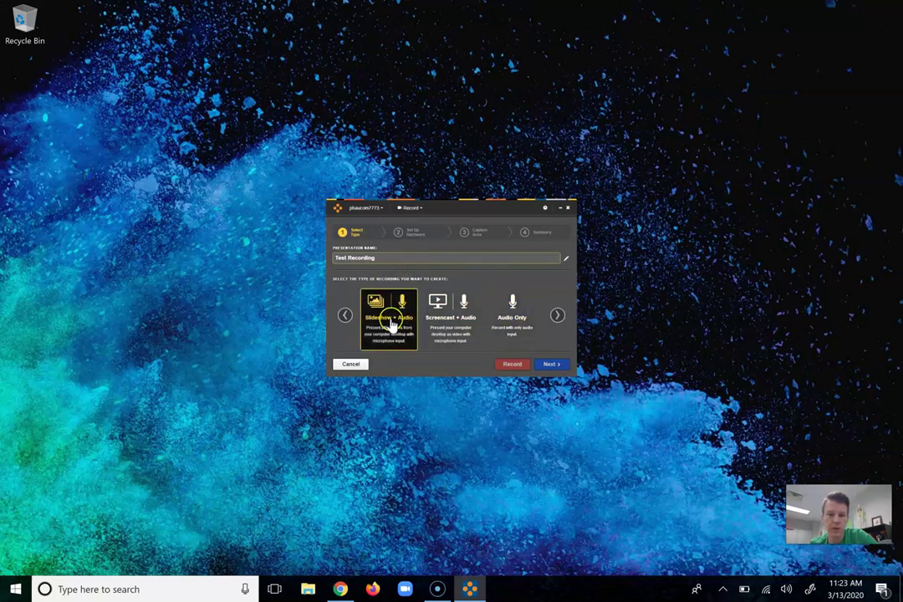
{"action": "left_click", "coordinate": [560, 317]}
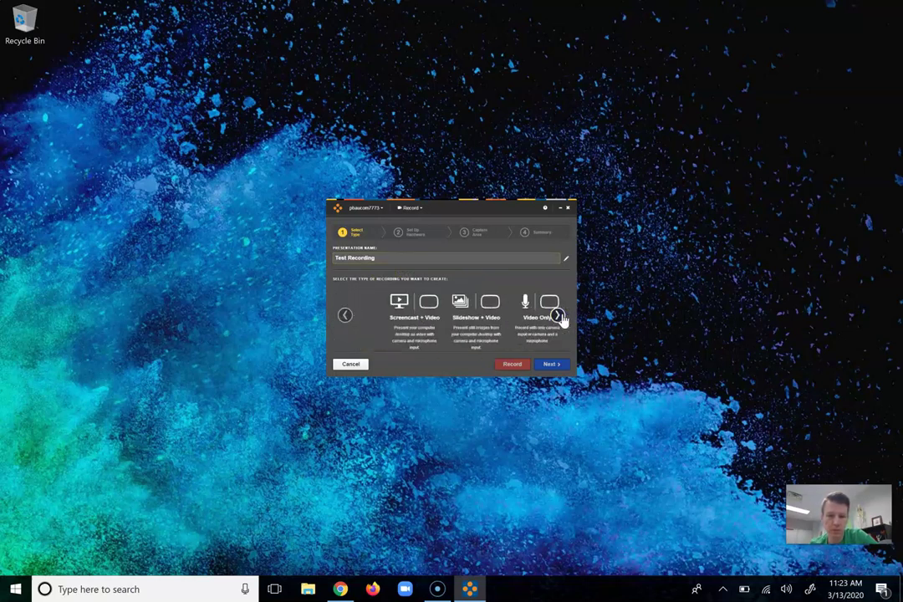
{"action": "left_click", "coordinate": [366, 314]}
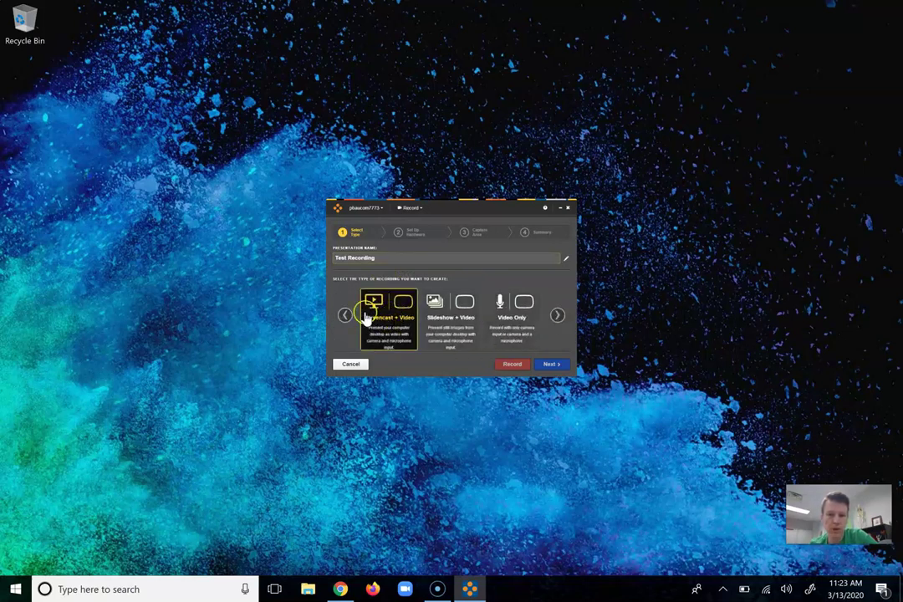
{"action": "left_click", "coordinate": [404, 302]}
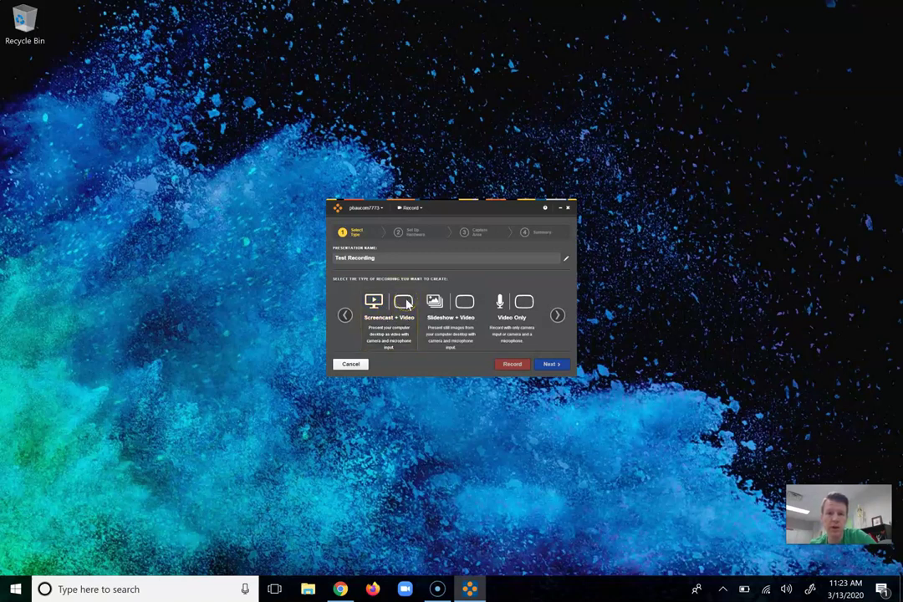
{"action": "left_click", "coordinate": [384, 311]}
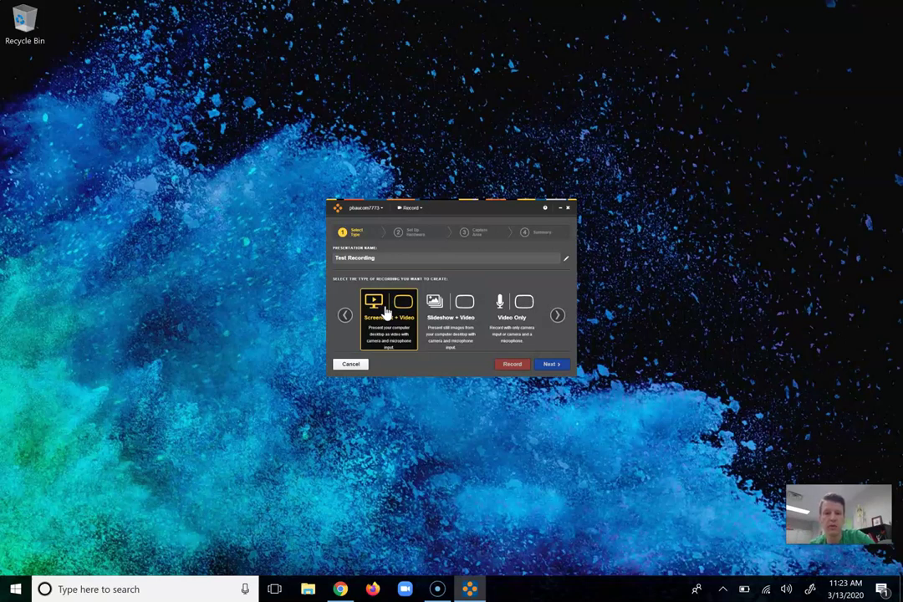
Step: Look through the other recording types, including Slideshow + Video, Video Only, Slideshow + Audio and Audio Only
{"action": "left_click", "coordinate": [442, 308]}
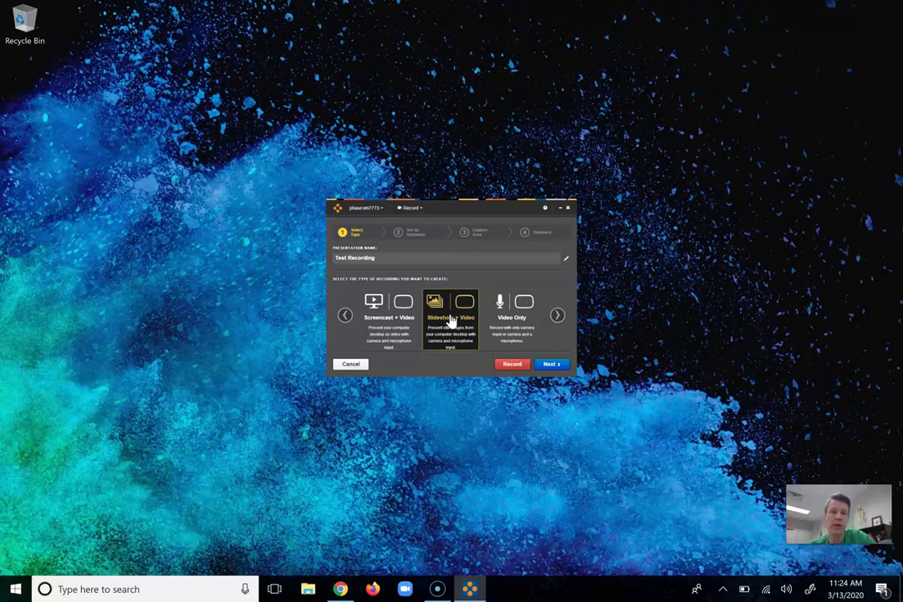
{"action": "left_click", "coordinate": [528, 316]}
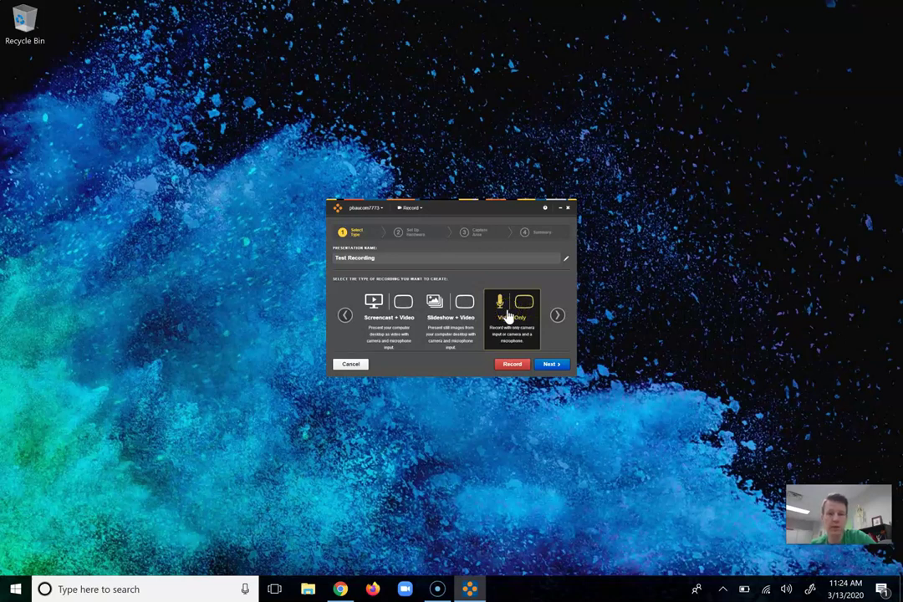
{"action": "left_click", "coordinate": [556, 315]}
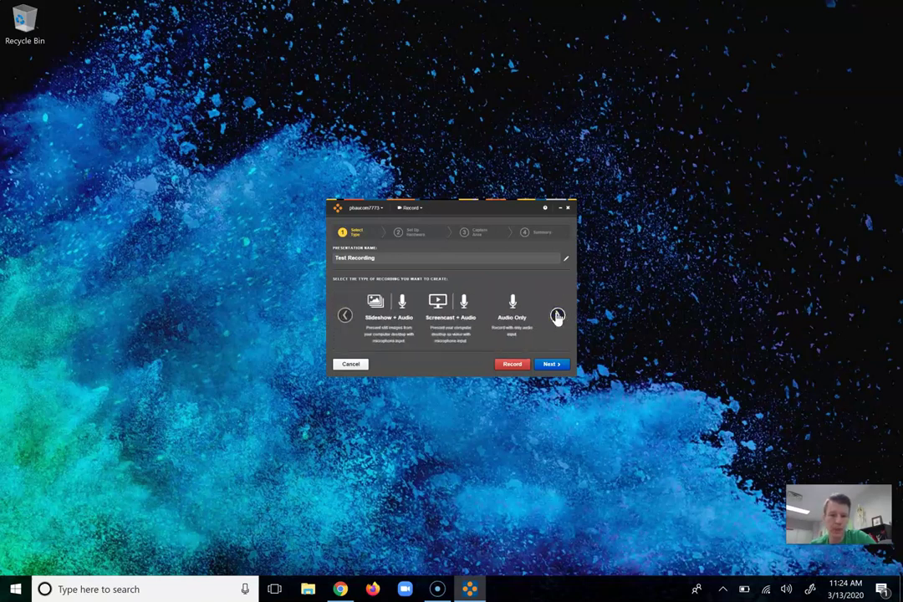
{"action": "left_click", "coordinate": [383, 312]}
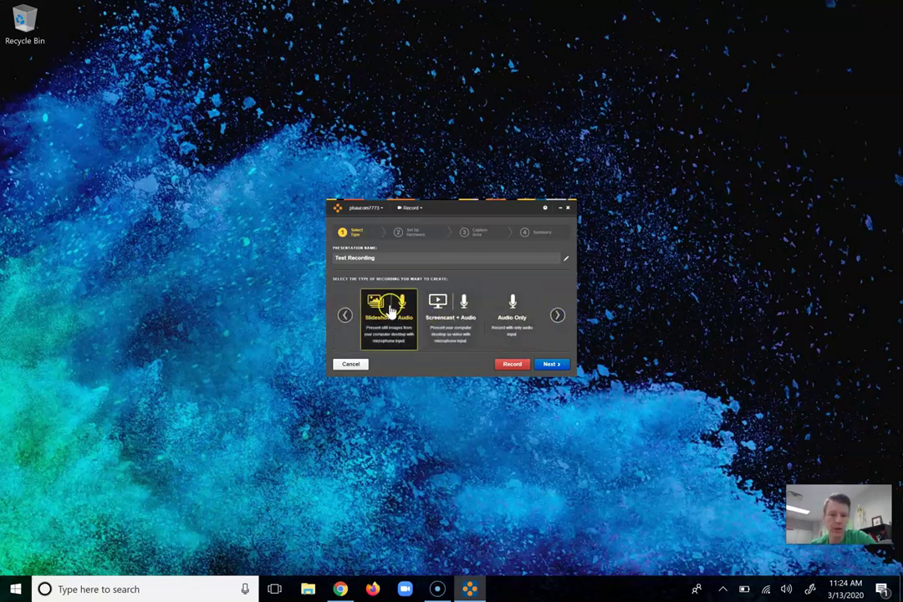
{"action": "left_click", "coordinate": [495, 311]}
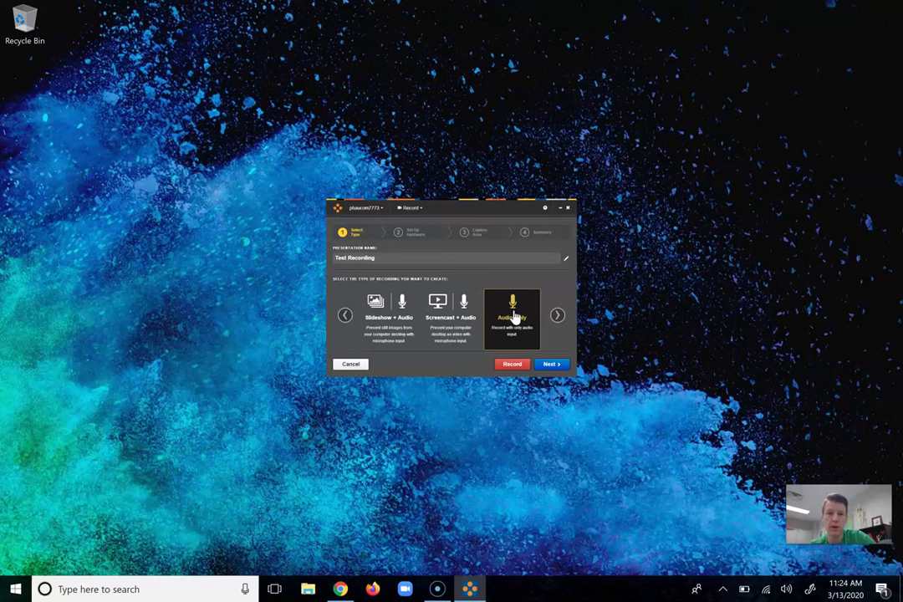
{"action": "left_click", "coordinate": [509, 310]}
{"action": "left_click", "coordinate": [510, 314]}
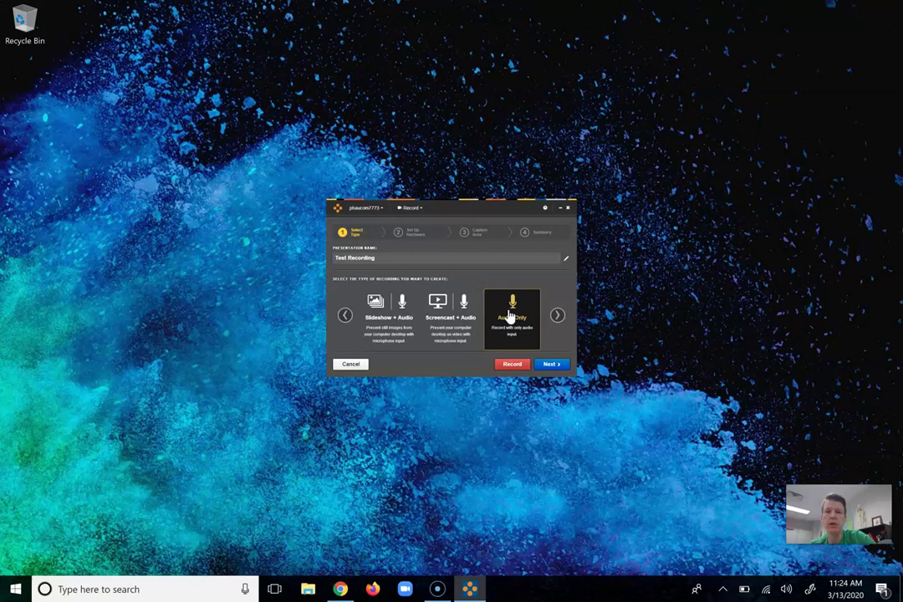
Step: Return to the Screencast + Video recording type, select it and continue to the hardware setup
{"action": "left_click", "coordinate": [361, 311]}
{"action": "left_click", "coordinate": [344, 315]}
{"action": "left_click", "coordinate": [399, 315]}
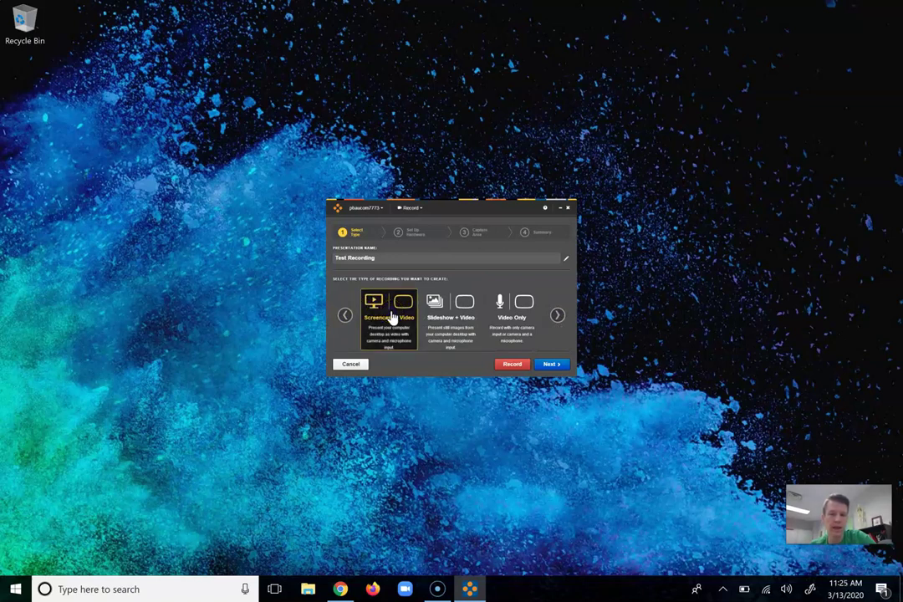
{"action": "left_click", "coordinate": [550, 363]}
{"action": "left_click", "coordinate": [512, 366]}
{"action": "left_click", "coordinate": [549, 365]}
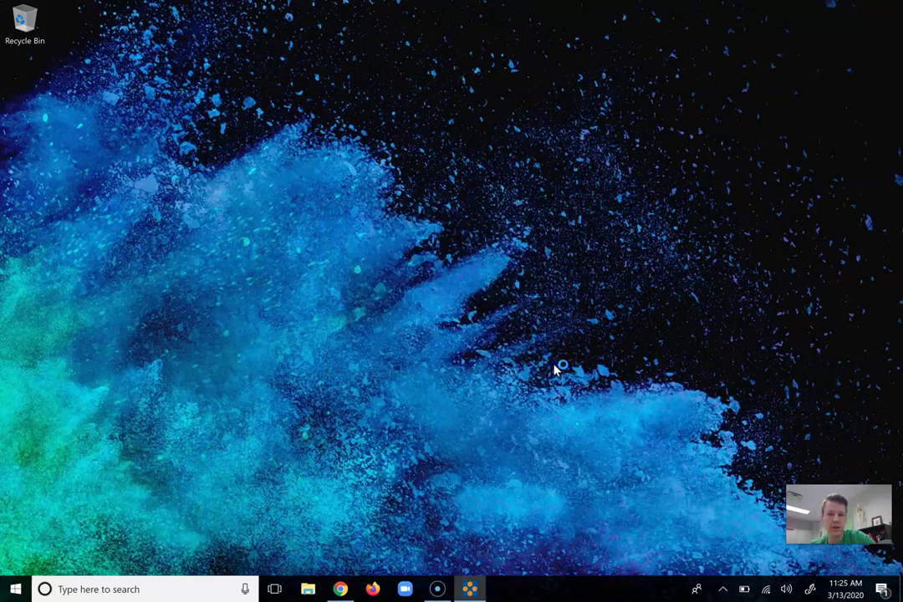
{"action": "left_click", "coordinate": [465, 348]}
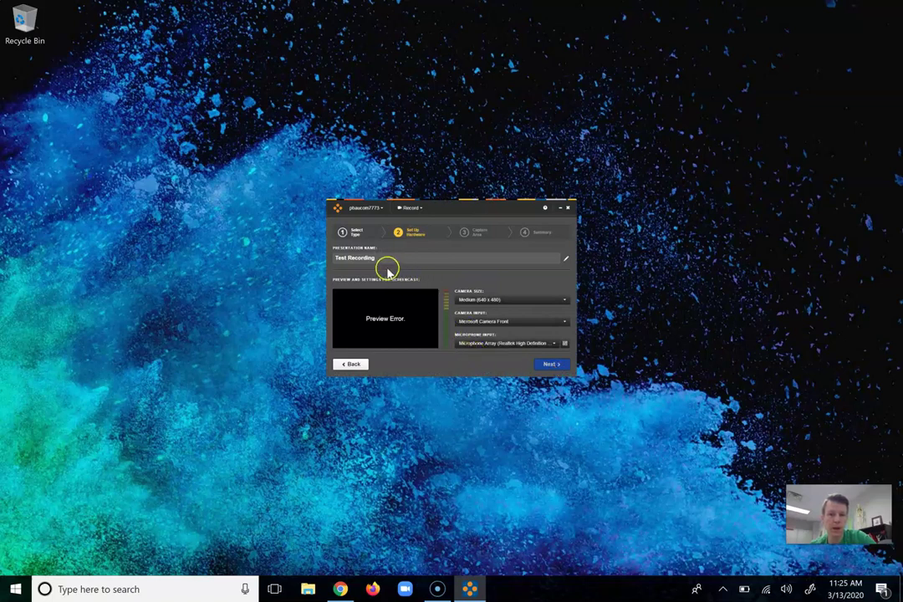
Step: Set the camera size to Large (1280 x 720) and the camera input to Microsoft Camera Front
{"action": "left_click", "coordinate": [504, 300]}
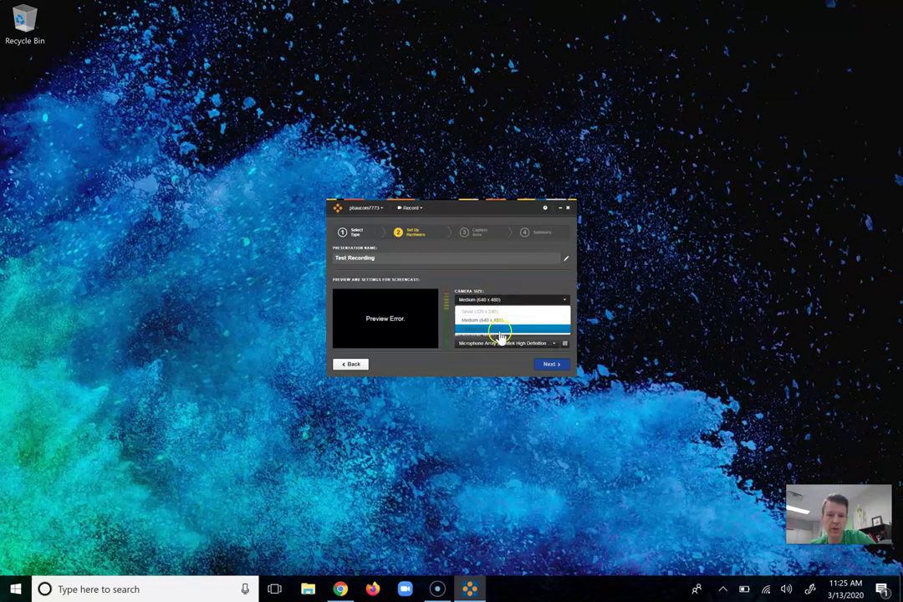
{"action": "left_click", "coordinate": [499, 328]}
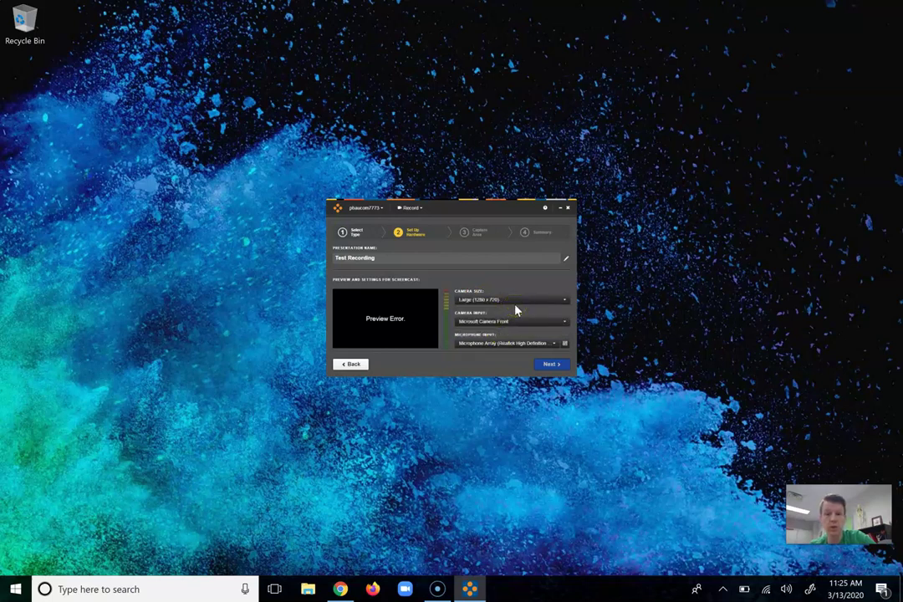
{"action": "left_click", "coordinate": [515, 319]}
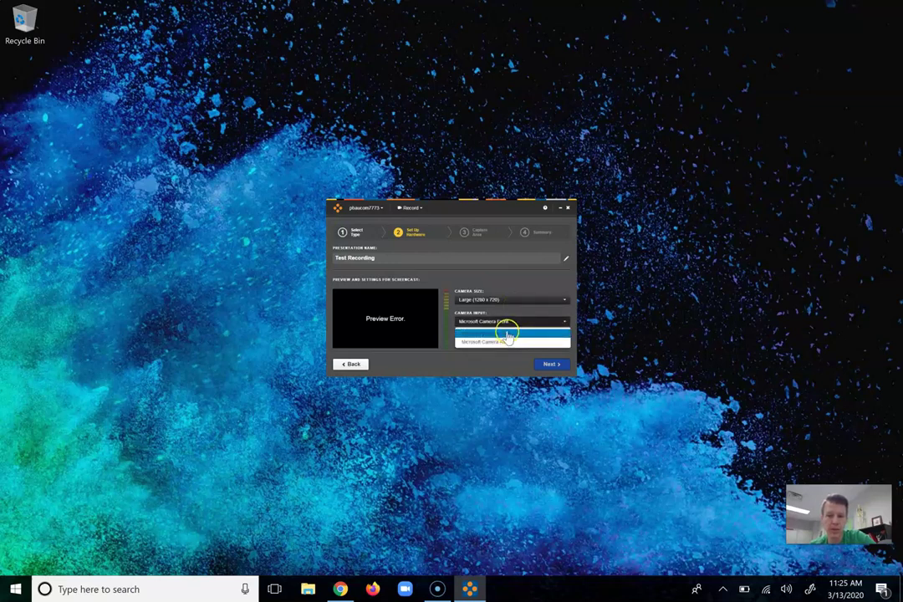
{"action": "left_click", "coordinate": [507, 334]}
{"action": "left_click", "coordinate": [416, 308]}
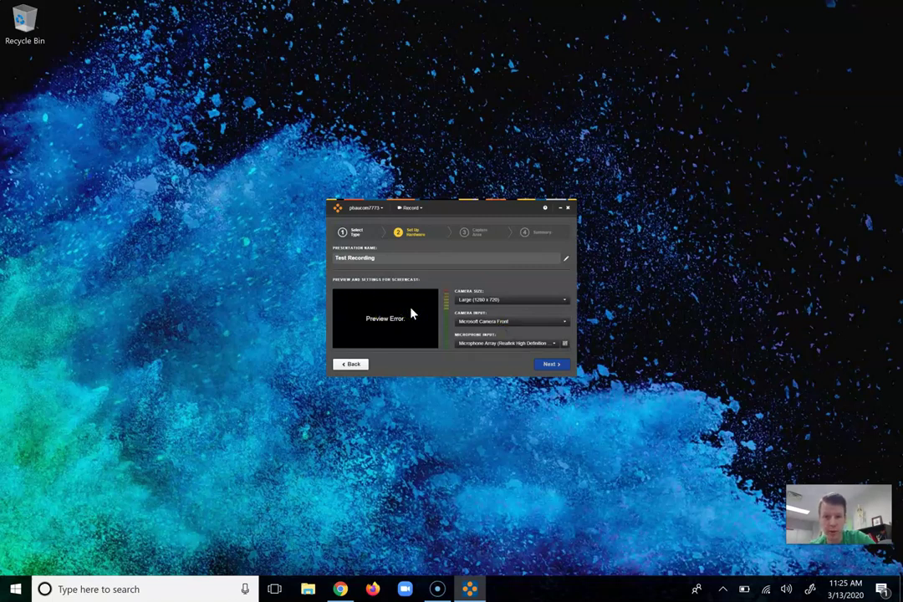
{"action": "left_click", "coordinate": [465, 320]}
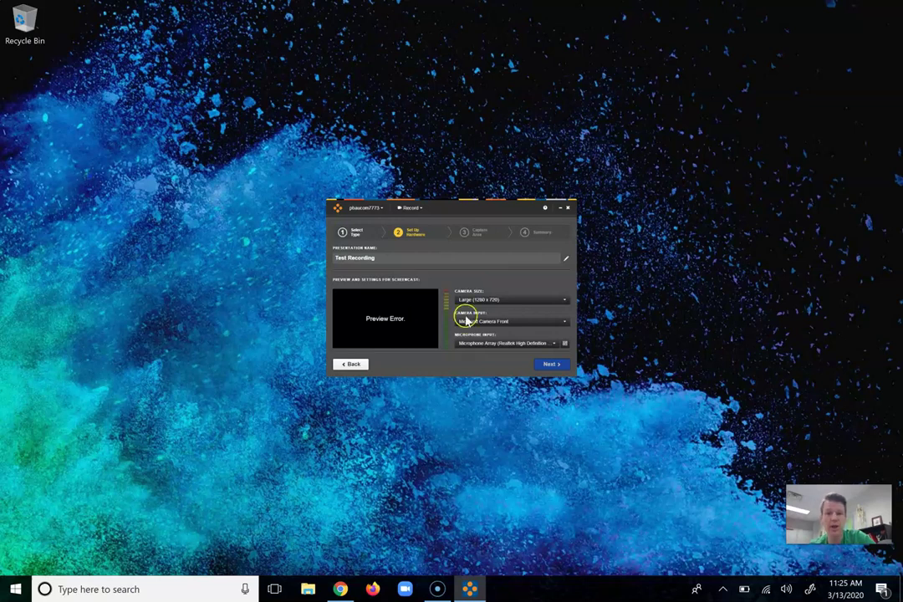
Step: Check the available camera inputs and microphone inputs for the screencast without changing the selection
{"action": "left_click", "coordinate": [523, 324]}
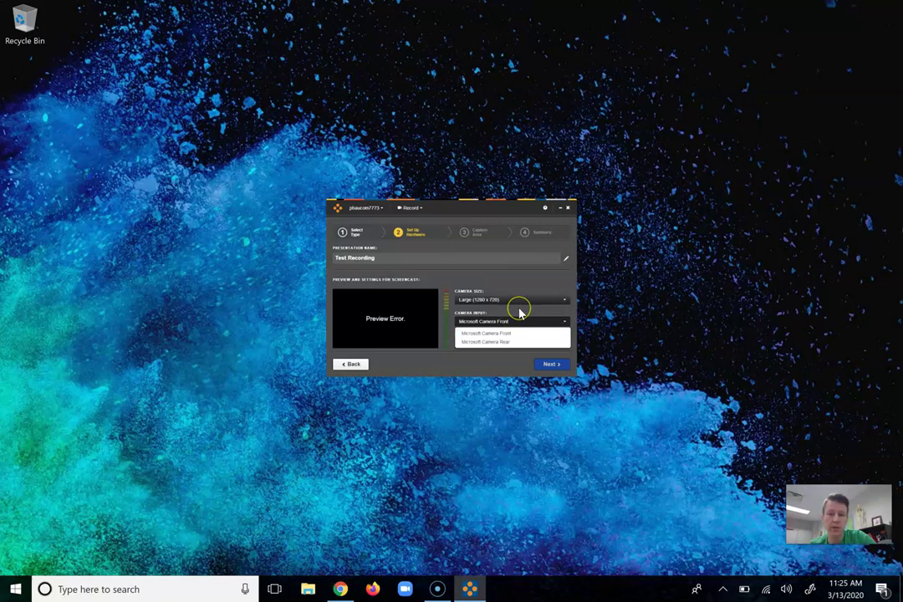
{"action": "left_click", "coordinate": [517, 357]}
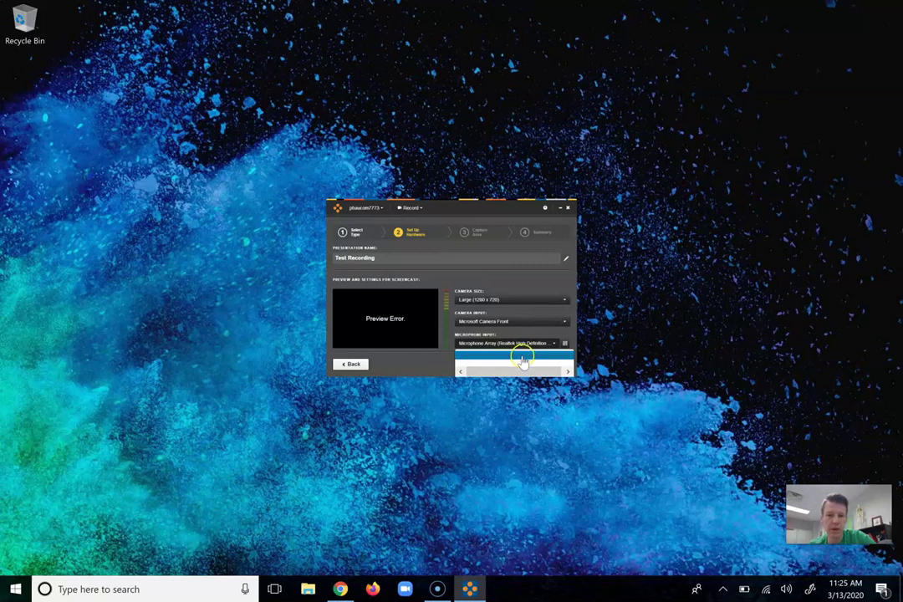
{"action": "left_click", "coordinate": [433, 368]}
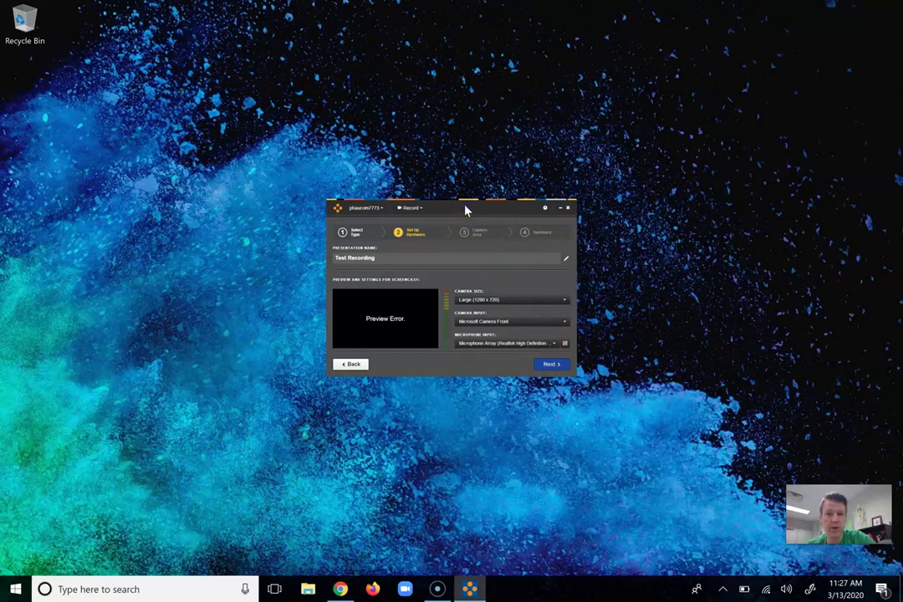
Step: Move the recorder window to the lower corner of the desktop, minimize it and bring it back up
{"action": "left_click_drag", "start_coordinate": [466, 208], "coordinate": [780, 404]}
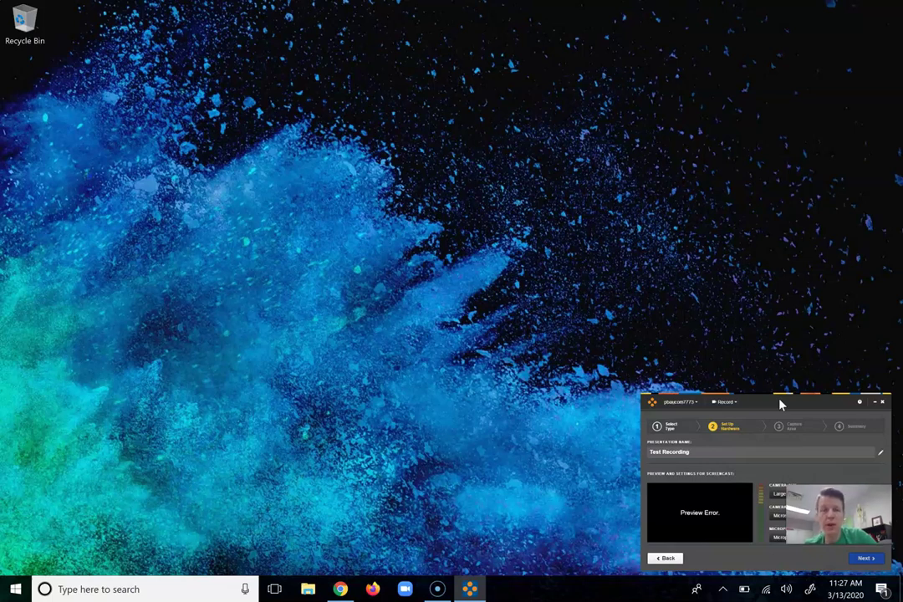
{"action": "left_click", "coordinate": [716, 399]}
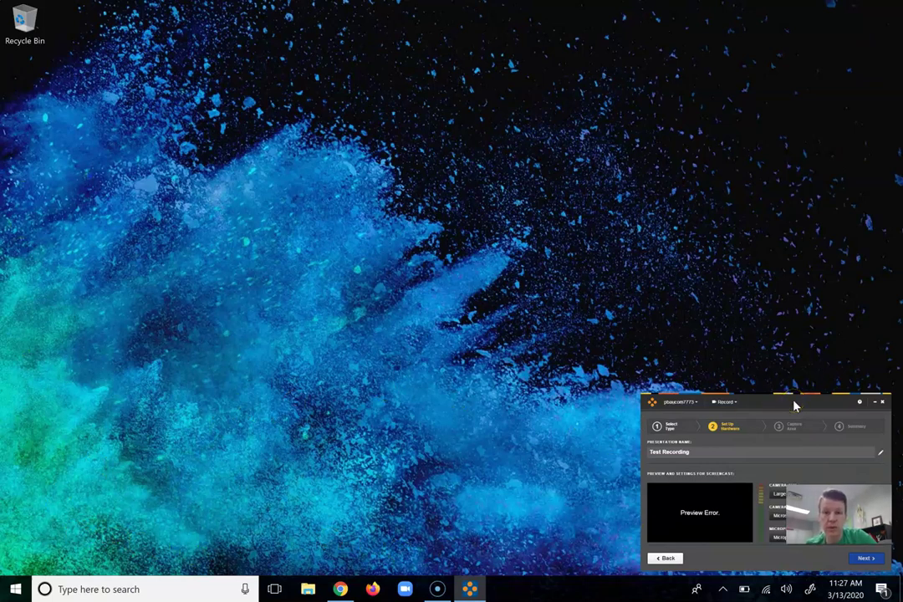
{"action": "left_click_drag", "start_coordinate": [799, 399], "coordinate": [775, 407]}
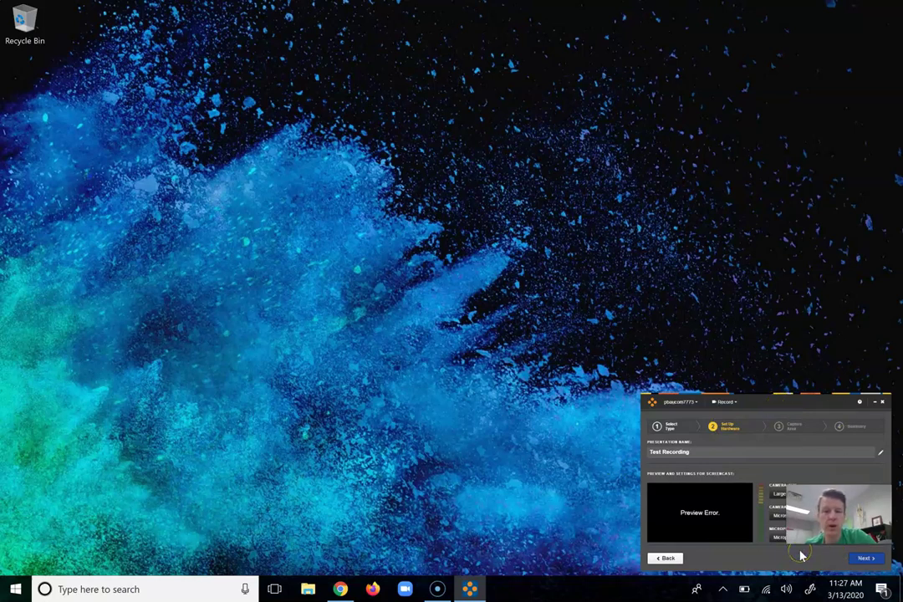
{"action": "left_click", "coordinate": [876, 405]}
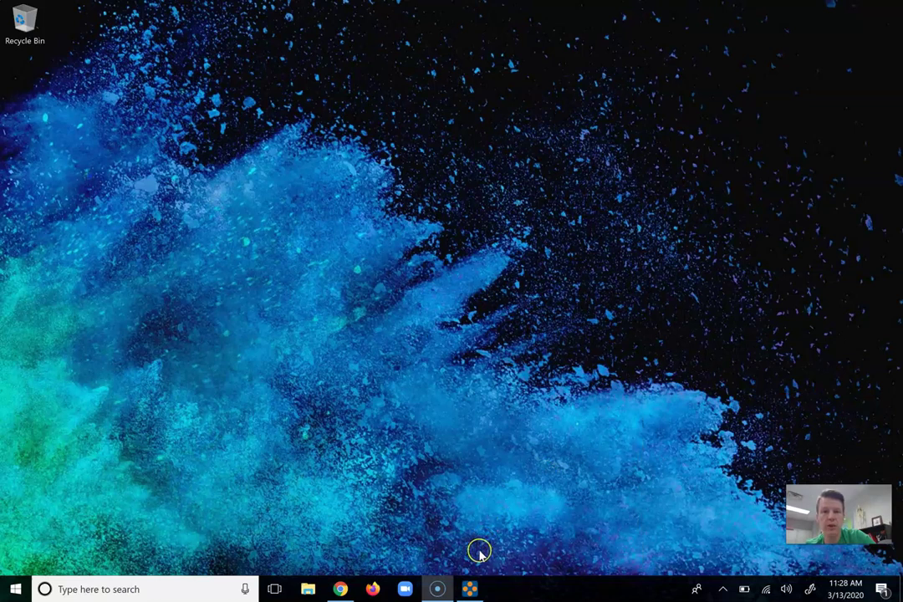
{"action": "left_click", "coordinate": [469, 589]}
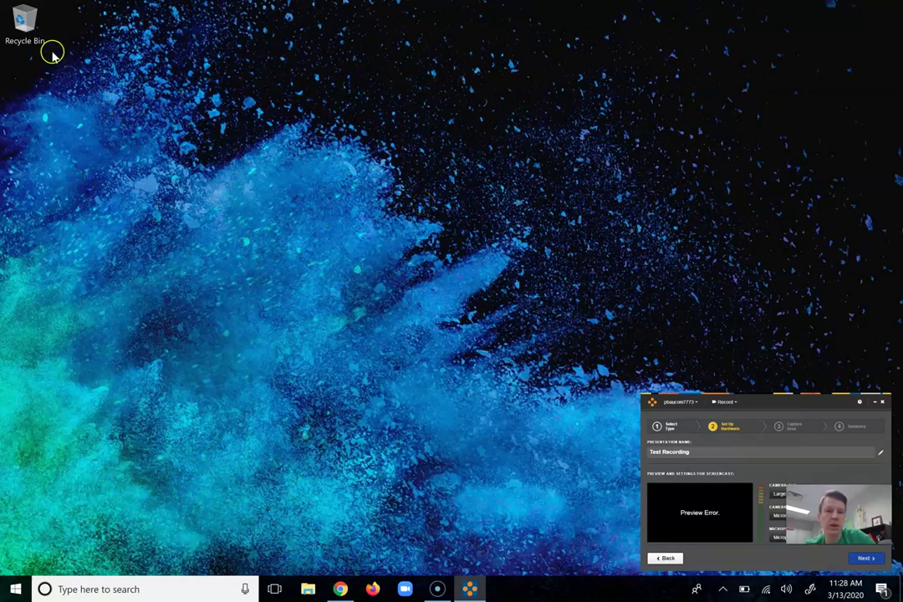
Step: Outline a sample capture area across the empty desktop, clear it and move the recorder window back to the middle
{"action": "left_click_drag", "start_coordinate": [35, 50], "coordinate": [631, 535]}
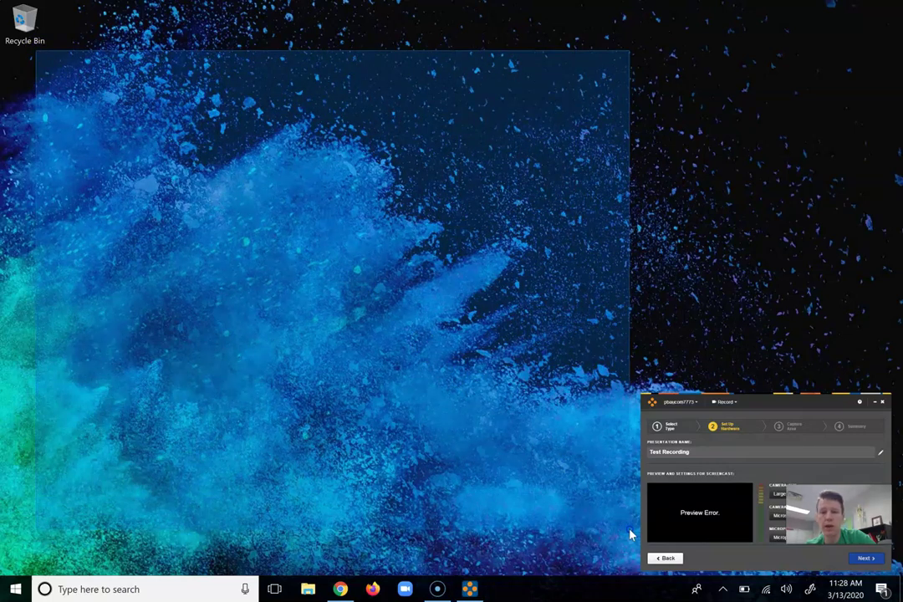
{"action": "left_click_drag", "start_coordinate": [631, 535], "coordinate": [632, 535]}
{"action": "left_click", "coordinate": [368, 454]}
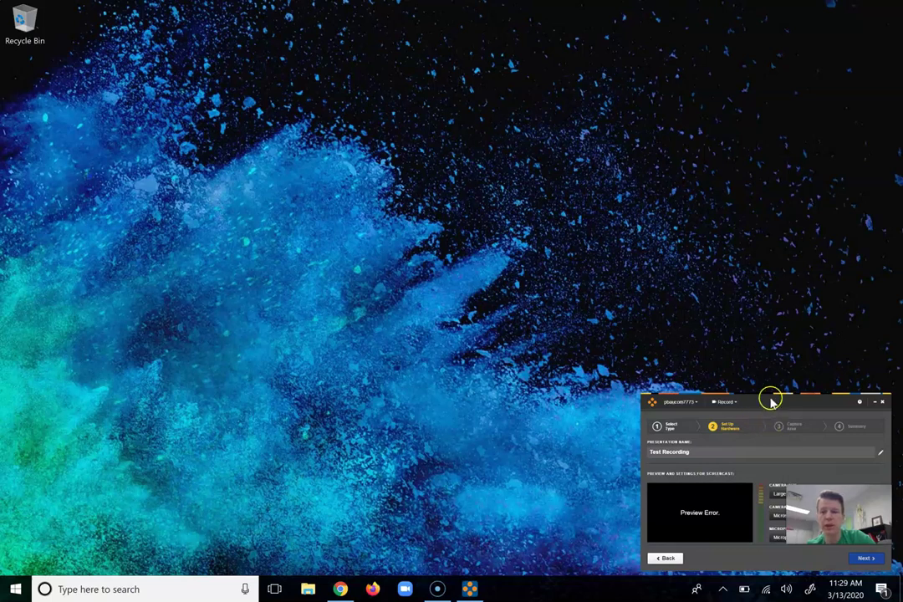
{"action": "left_click_drag", "start_coordinate": [769, 403], "coordinate": [460, 254]}
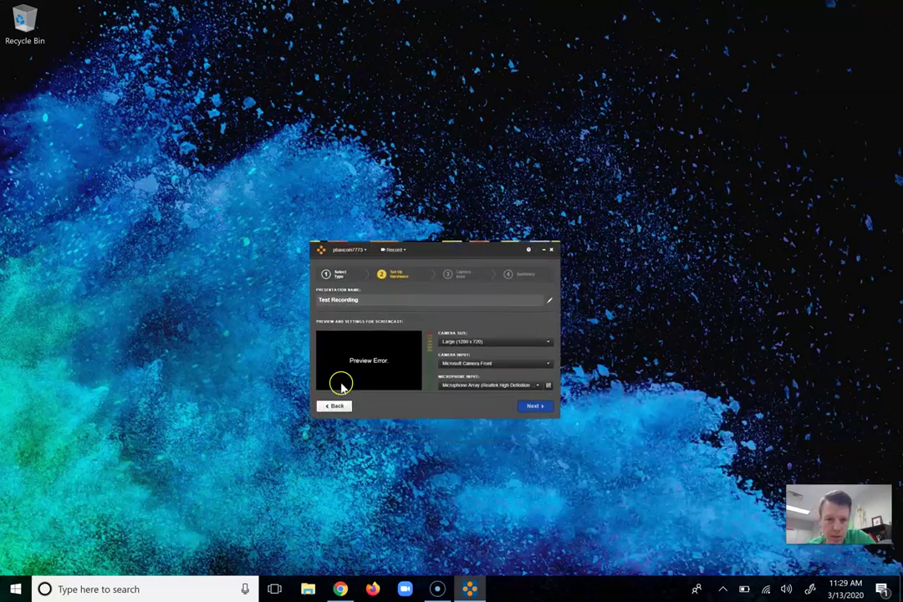
Step: Leave the hardware setup, cancel the new recording and open the recorder's management list of unfinished recordings
{"action": "left_click", "coordinate": [340, 410]}
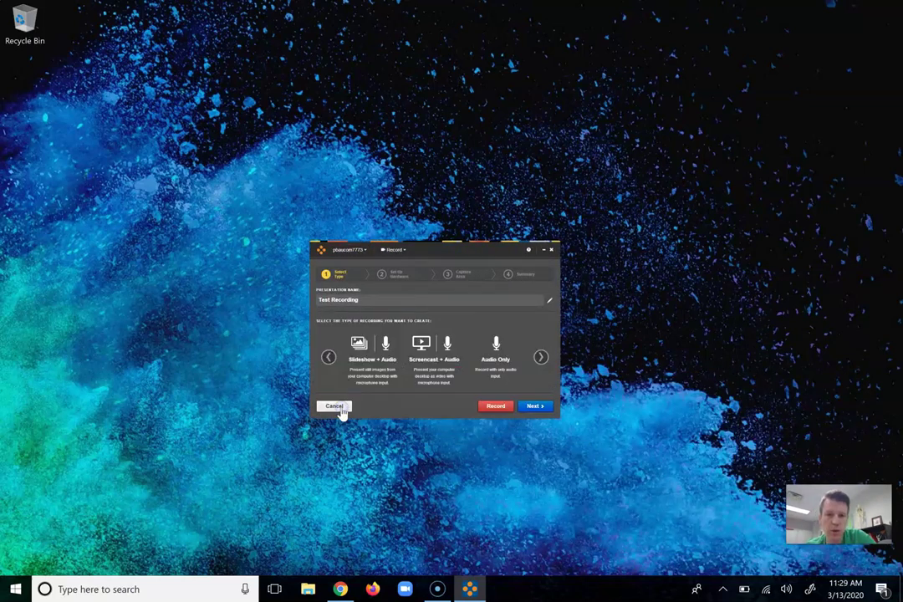
{"action": "left_click", "coordinate": [335, 407]}
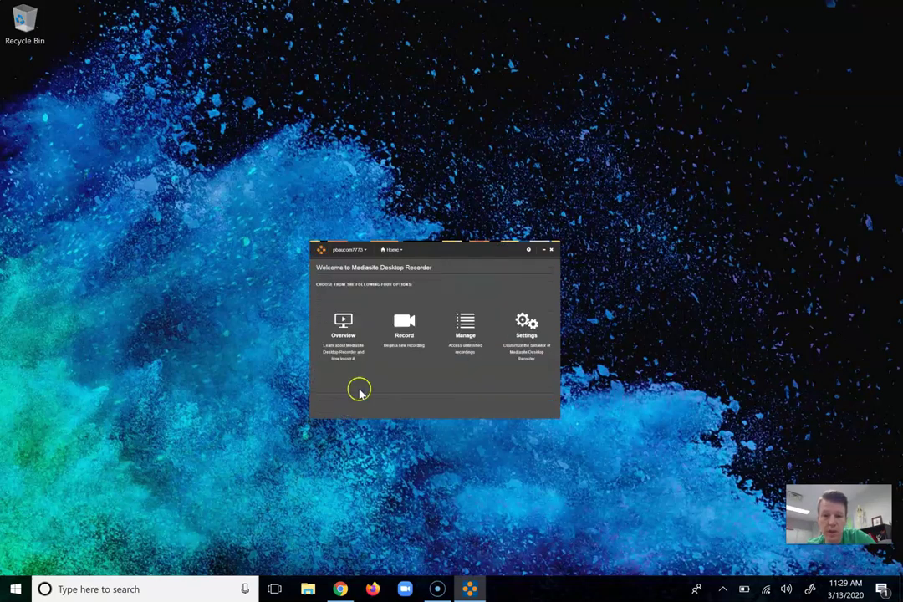
{"action": "left_click", "coordinate": [467, 326]}
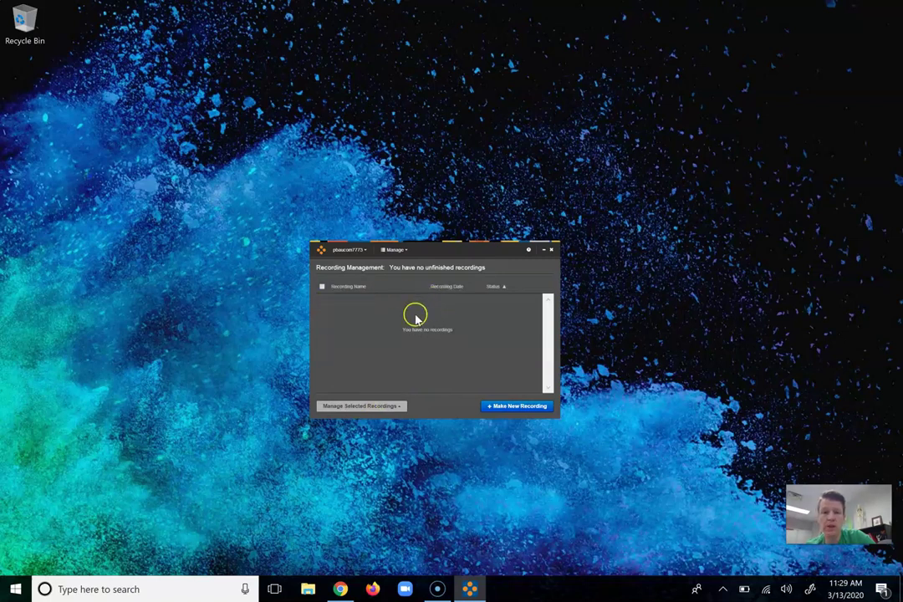
{"action": "left_click", "coordinate": [493, 303]}
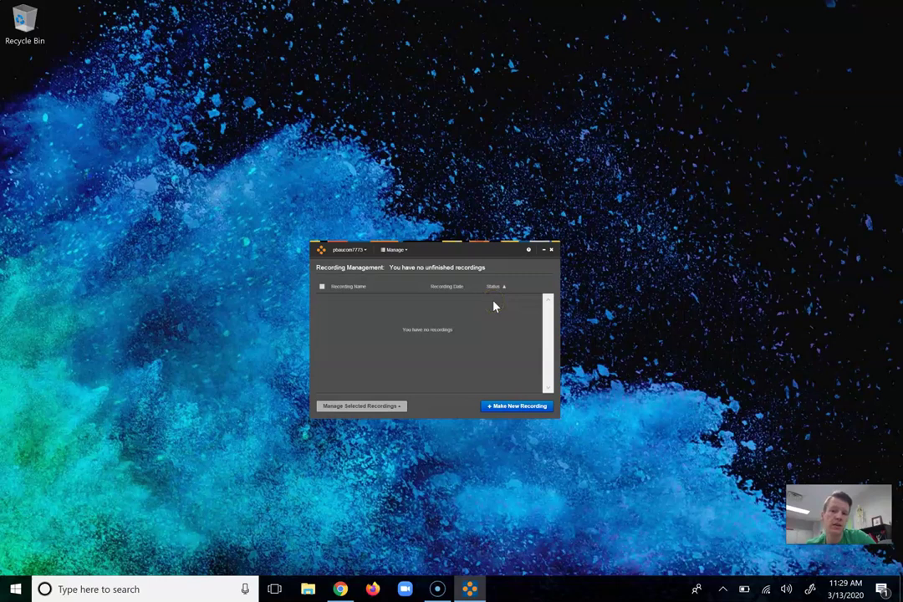
{"action": "left_click", "coordinate": [494, 268]}
{"action": "left_click", "coordinate": [477, 341]}
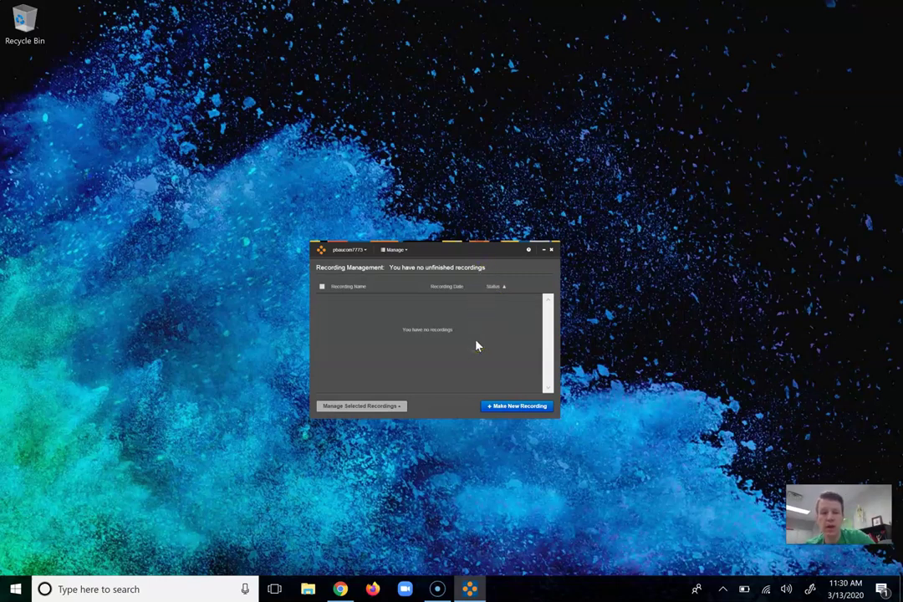
{"action": "left_click", "coordinate": [449, 334]}
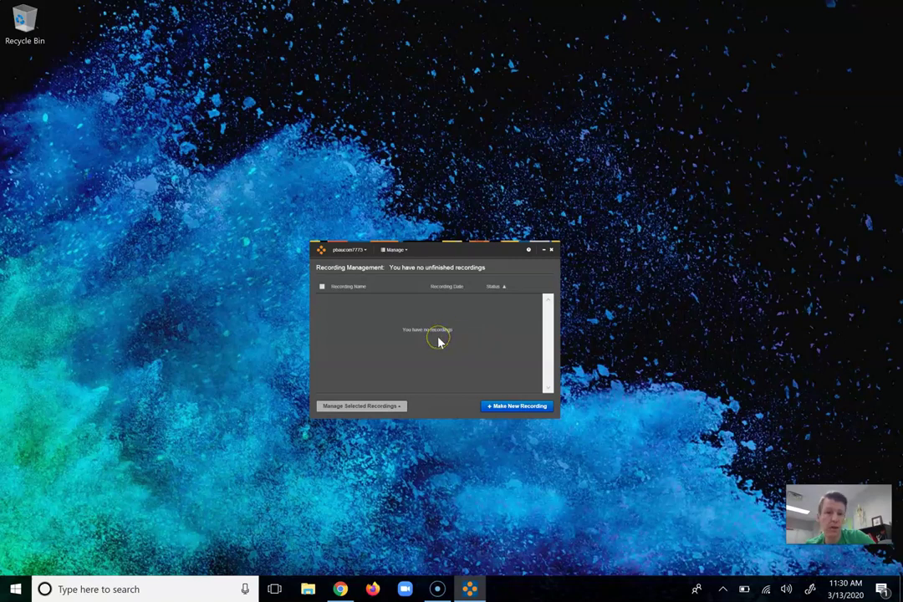
Step: Switch to Chrome, close the Mediasite Desktop Recorder dialog on the Add Media page and return to the recorder
{"action": "left_click", "coordinate": [339, 590]}
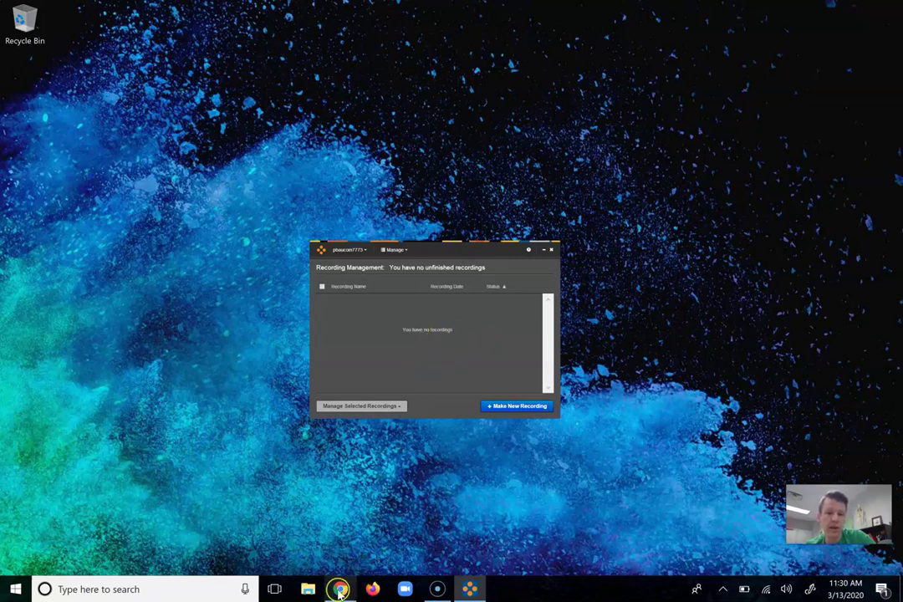
{"action": "left_click", "coordinate": [340, 590]}
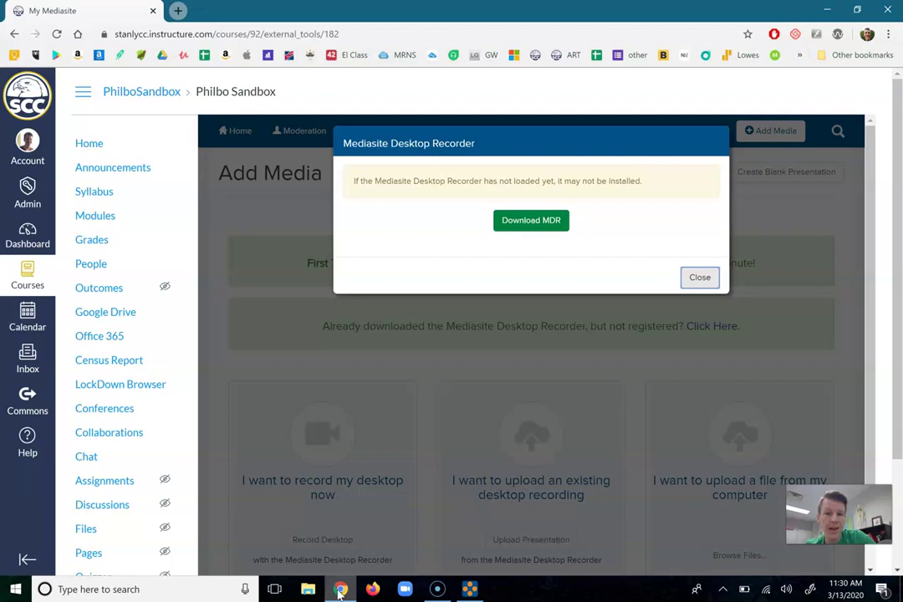
{"action": "right_click", "coordinate": [698, 284]}
{"action": "left_click", "coordinate": [701, 287]}
{"action": "left_click", "coordinate": [700, 283]}
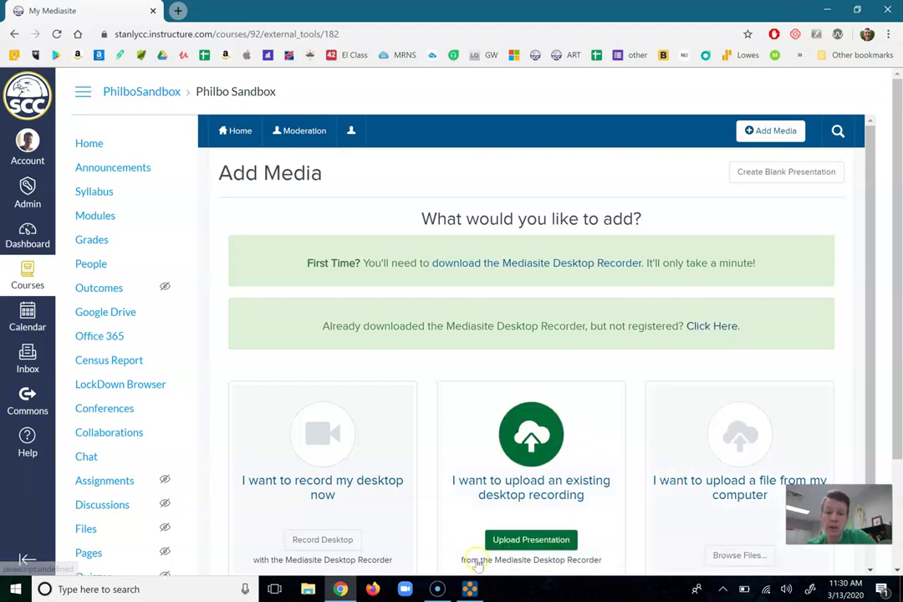
{"action": "left_click", "coordinate": [470, 588]}
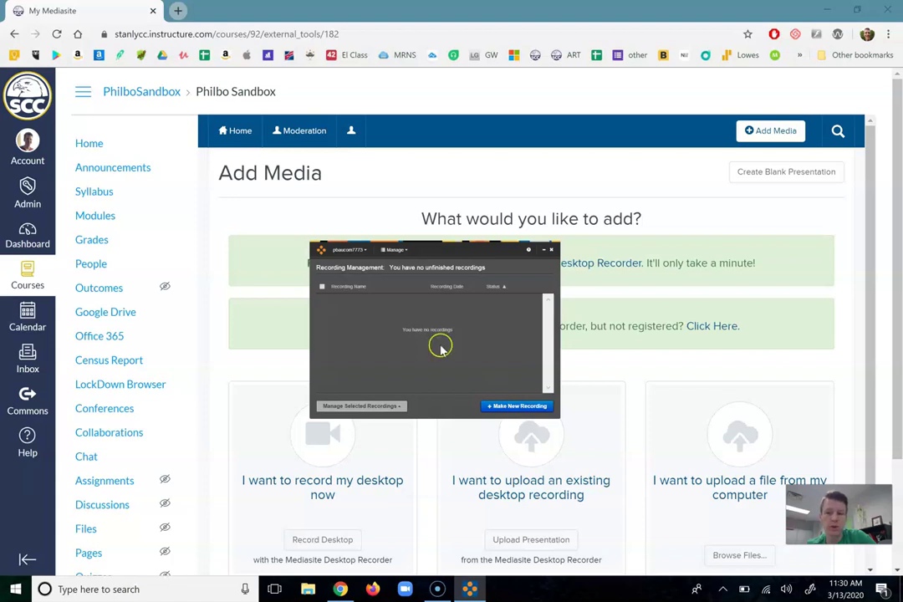
{"action": "left_click", "coordinate": [566, 368]}
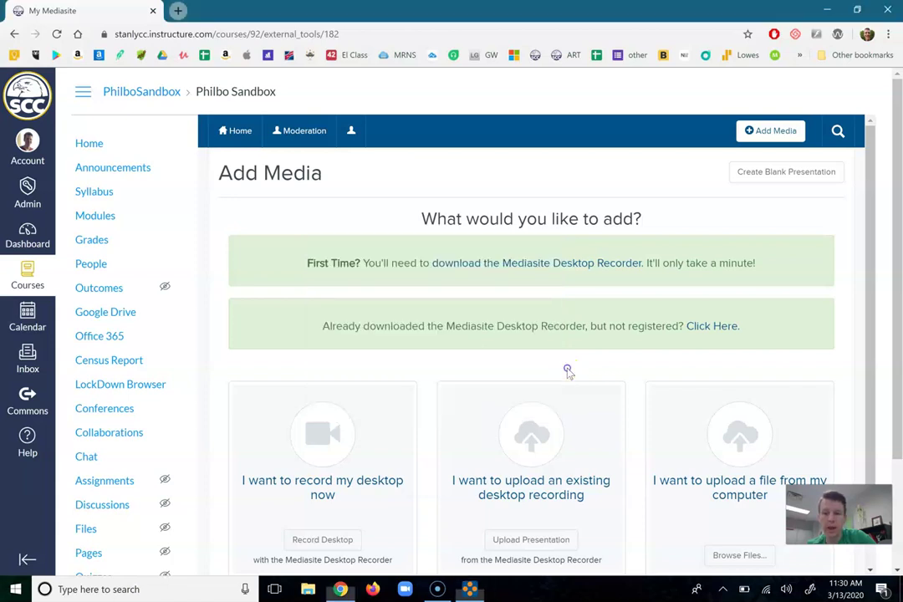
{"action": "left_click", "coordinate": [712, 327]}
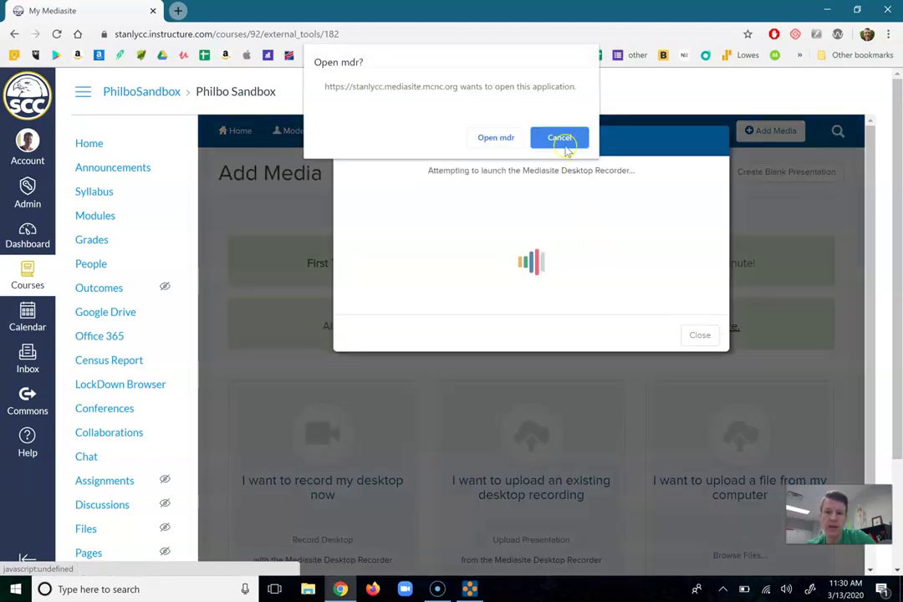
{"action": "left_click", "coordinate": [549, 138]}
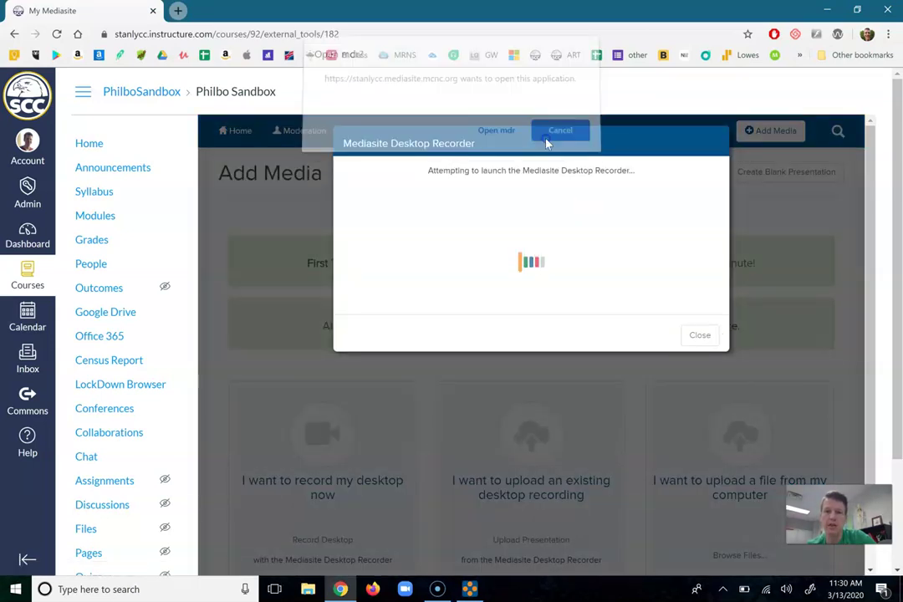
{"action": "left_click", "coordinate": [701, 331]}
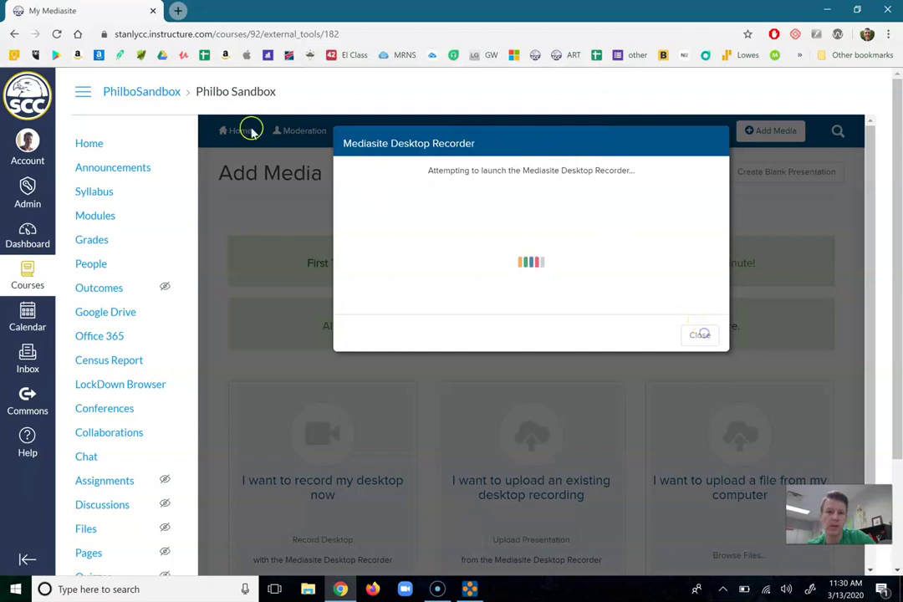
Step: Reload My Mediasite and open the ART 3/9/2020 presentation to review its information, viewing permissions and editing options
{"action": "left_click", "coordinate": [57, 34]}
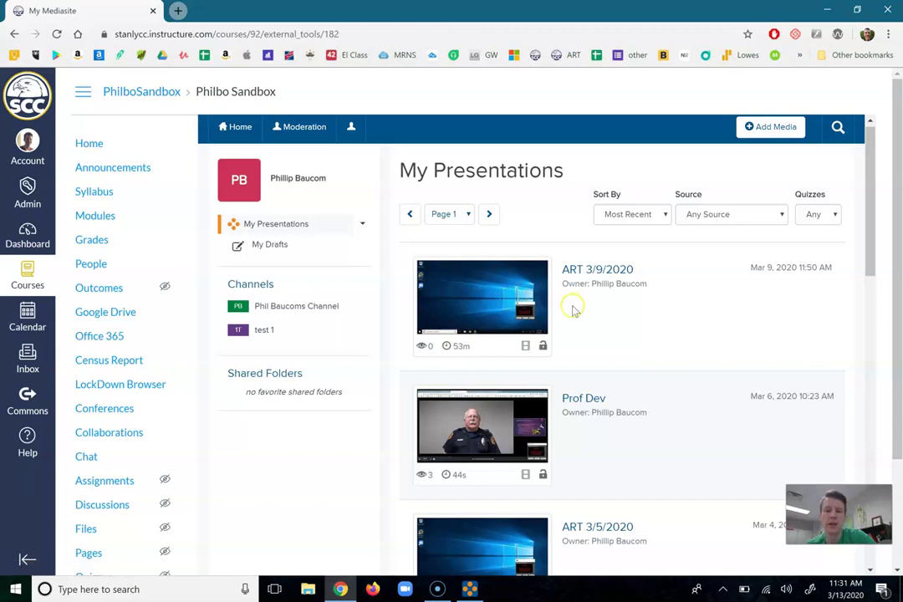
{"action": "left_click", "coordinate": [605, 271]}
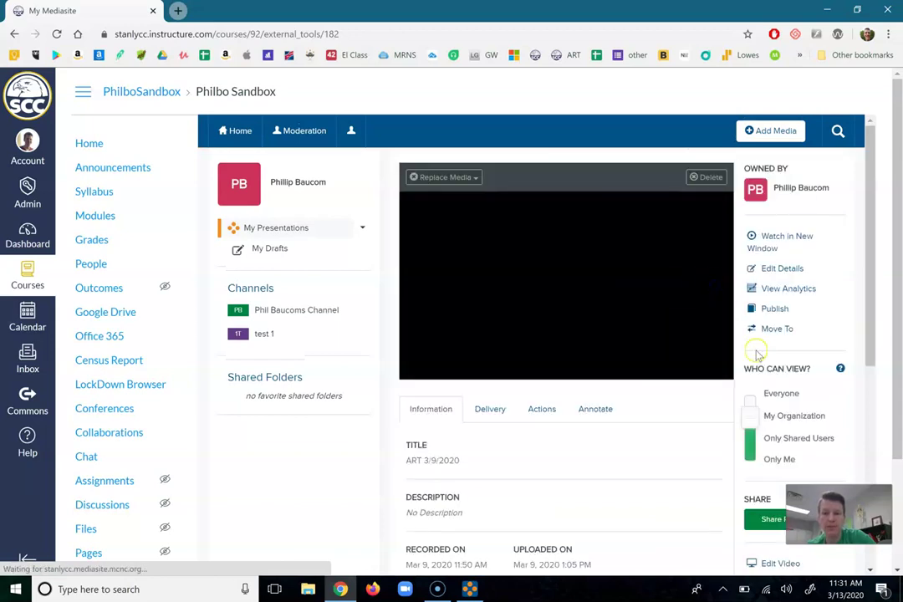
{"action": "scroll", "coordinate": [755, 354], "scroll_direction": "down", "scroll_amount": 1}
{"action": "scroll", "coordinate": [755, 354], "scroll_direction": "down", "scroll_amount": 3}
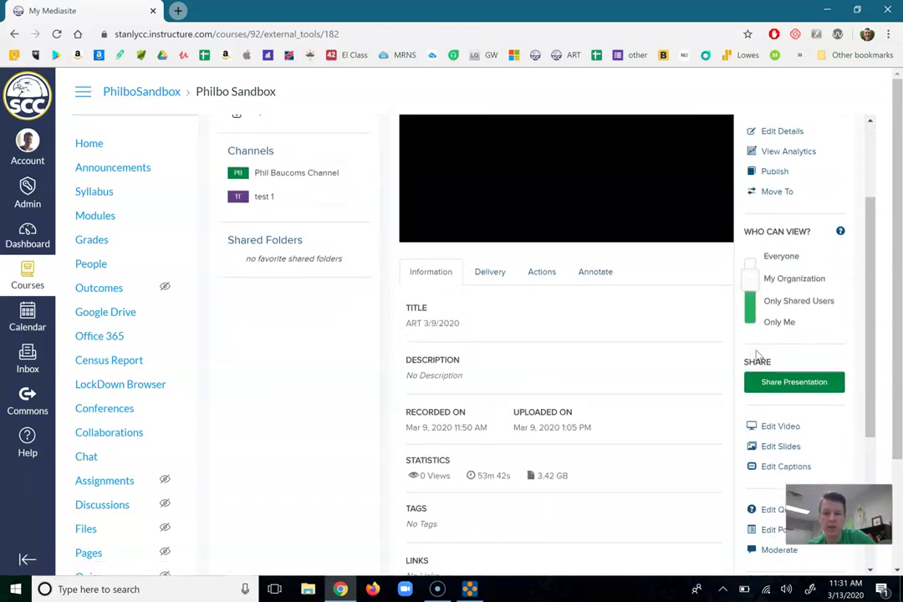
{"action": "scroll", "coordinate": [758, 354], "scroll_direction": "up", "scroll_amount": 4}
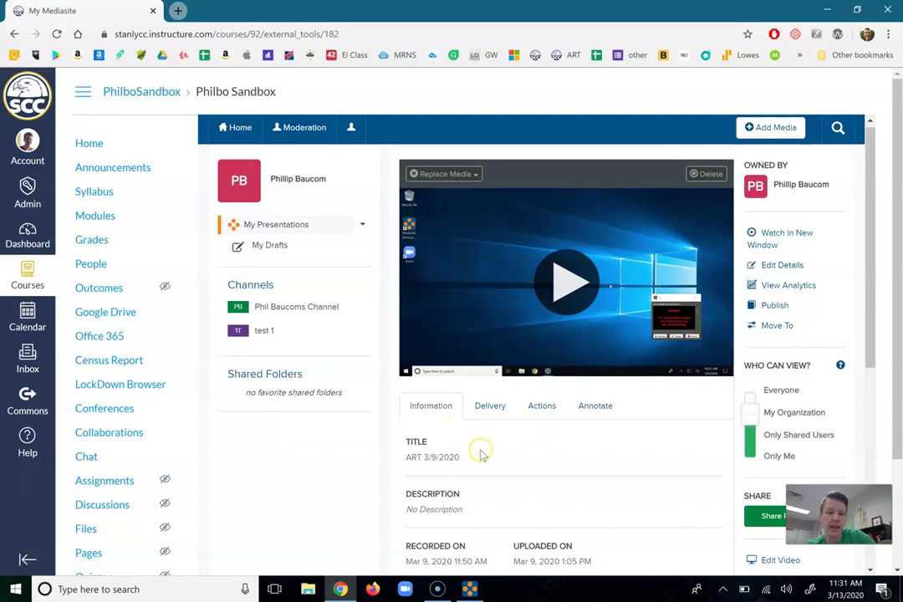
{"action": "left_click", "coordinate": [779, 268]}
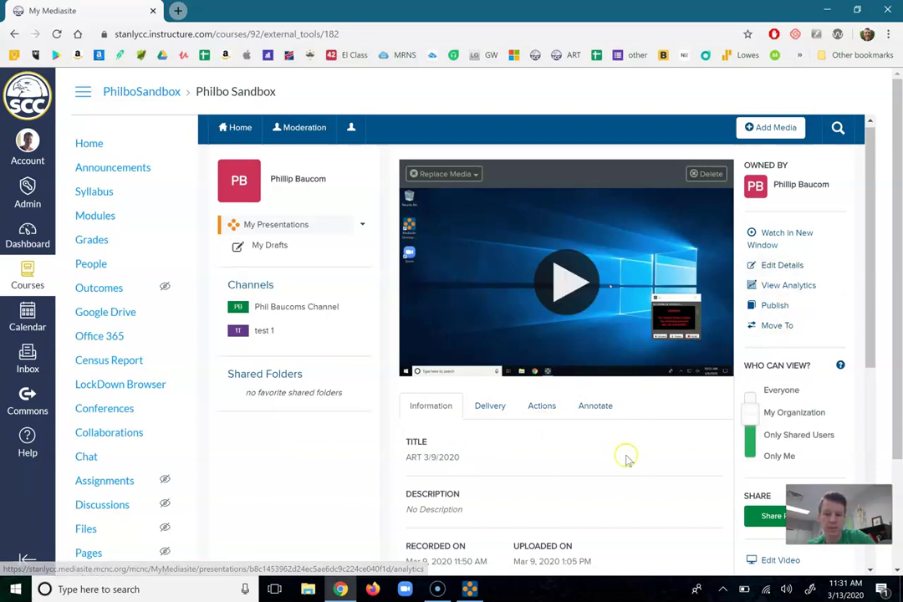
{"action": "scroll", "coordinate": [549, 465], "scroll_direction": "down", "scroll_amount": 1}
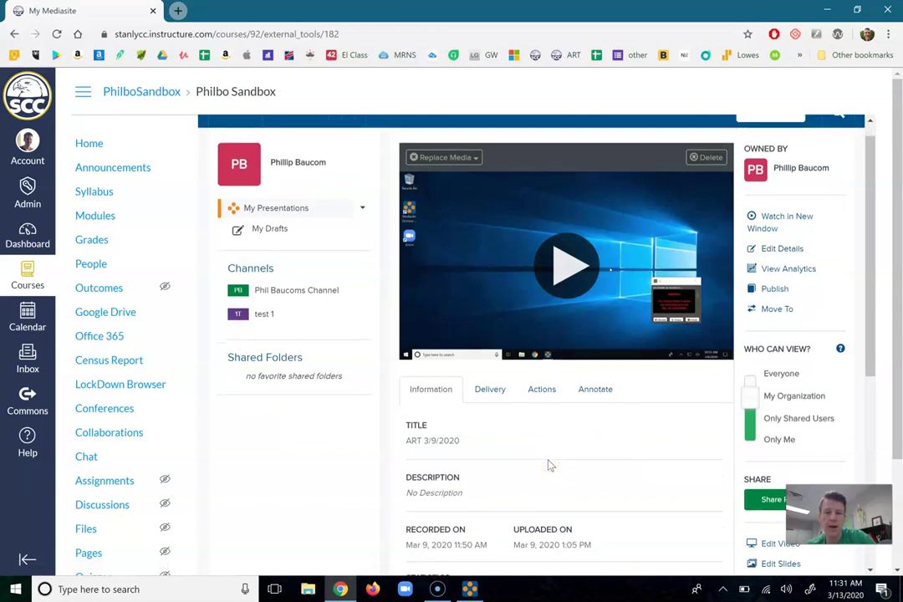
{"action": "scroll", "coordinate": [550, 464], "scroll_direction": "down", "scroll_amount": 1}
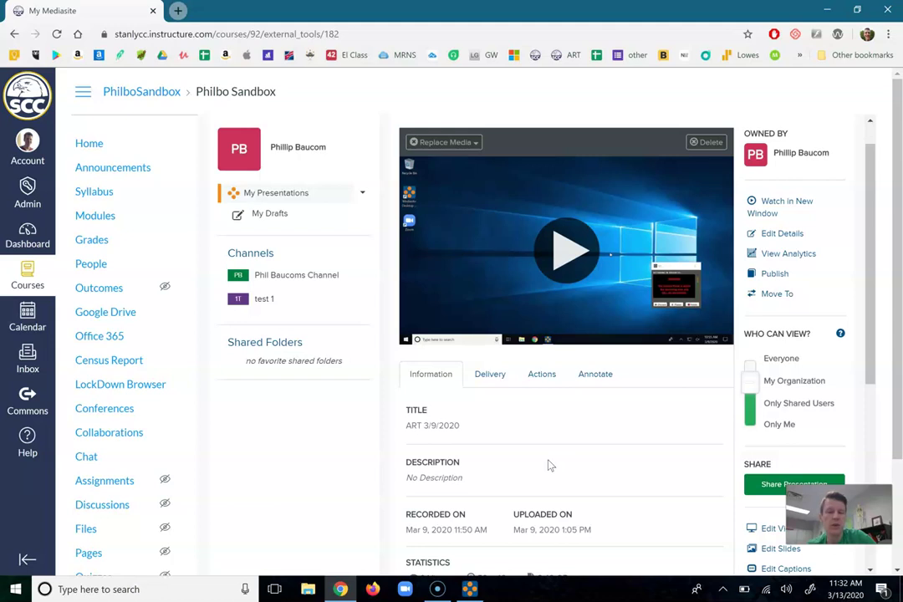
{"action": "left_click", "coordinate": [542, 461]}
Step: Add a new page named Recording to the Getting Started module in the course's Modules
{"action": "left_click", "coordinate": [123, 158]}
{"action": "left_click", "coordinate": [90, 143]}
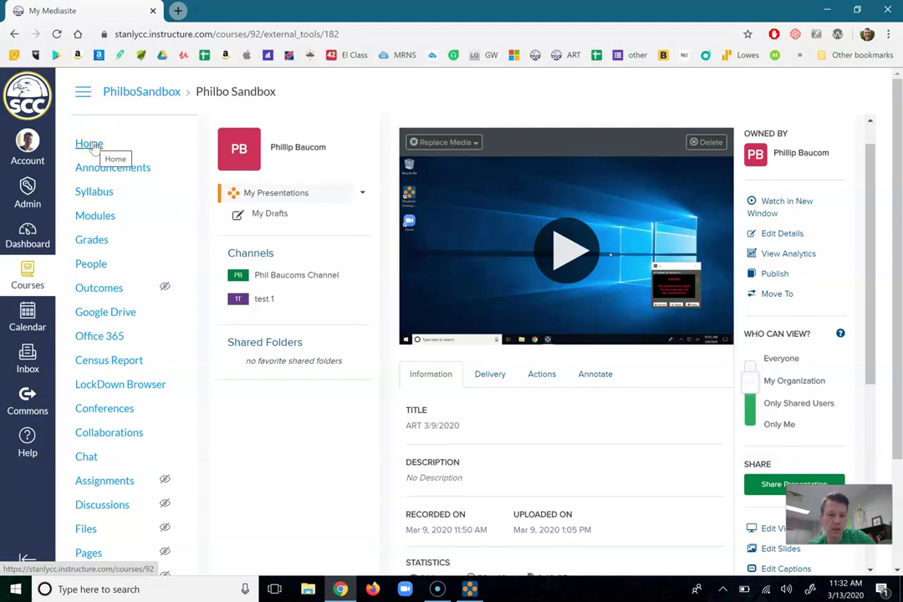
{"action": "left_click", "coordinate": [97, 217]}
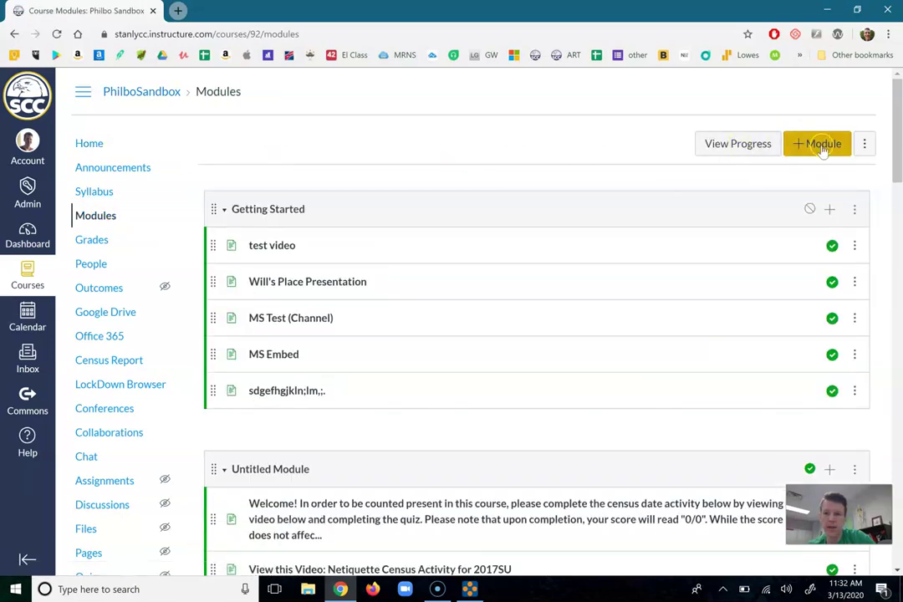
{"action": "left_click", "coordinate": [829, 209]}
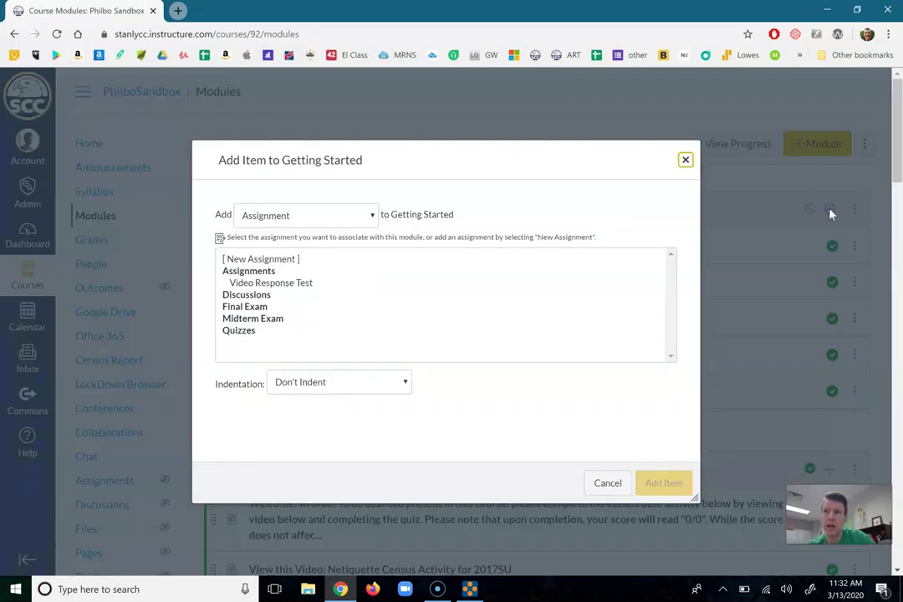
{"action": "left_click", "coordinate": [373, 216]}
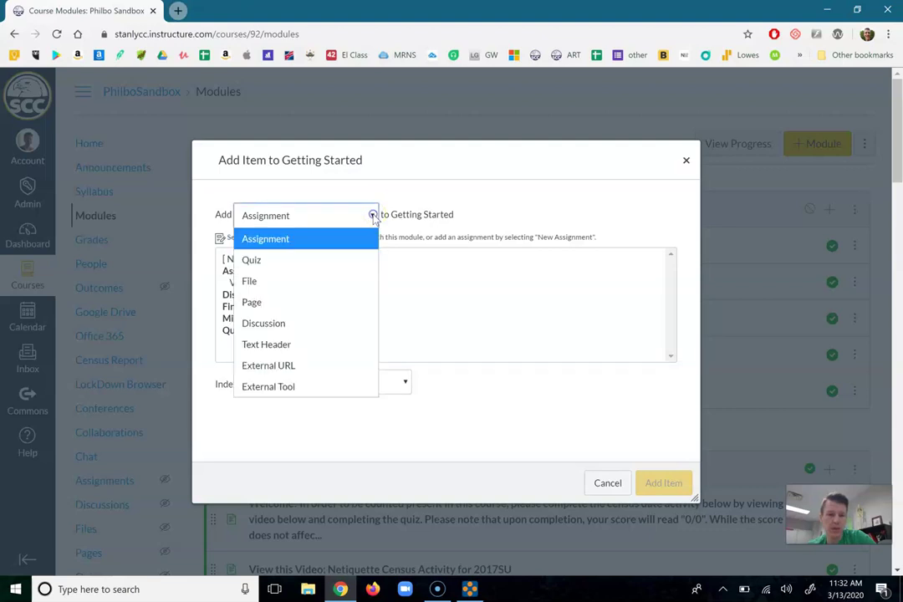
{"action": "left_click", "coordinate": [277, 306]}
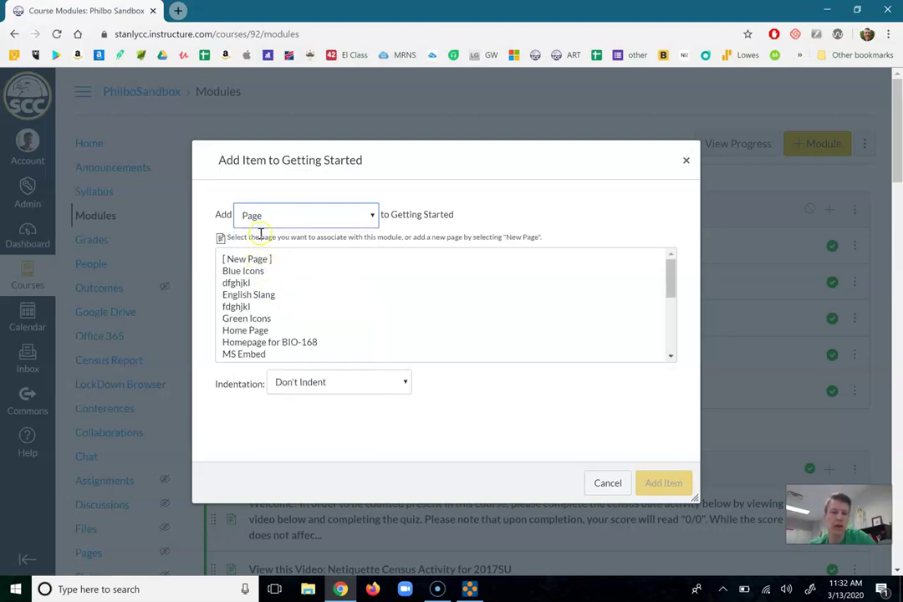
{"action": "left_click", "coordinate": [255, 260]}
{"action": "left_click", "coordinate": [296, 388]}
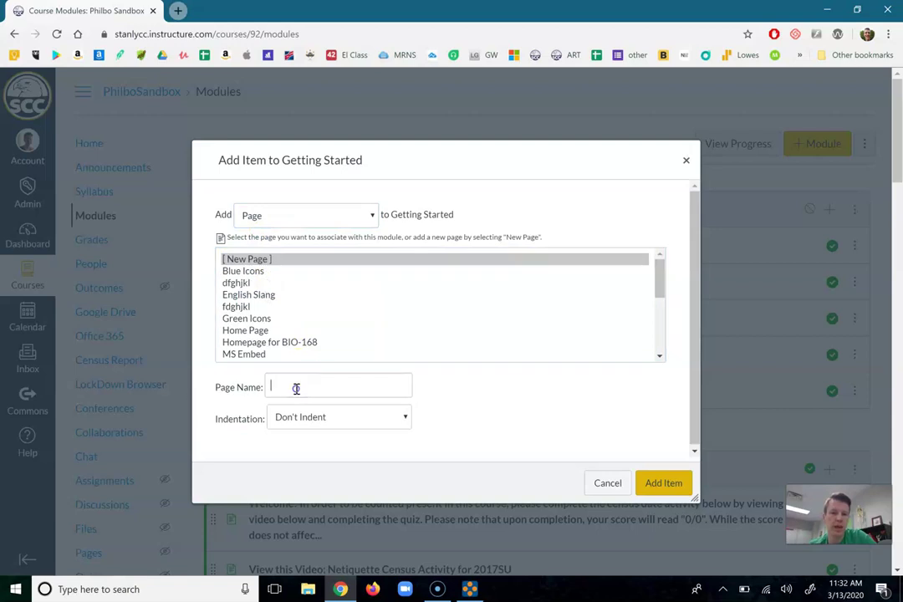
{"action": "type", "text": "Recording"}
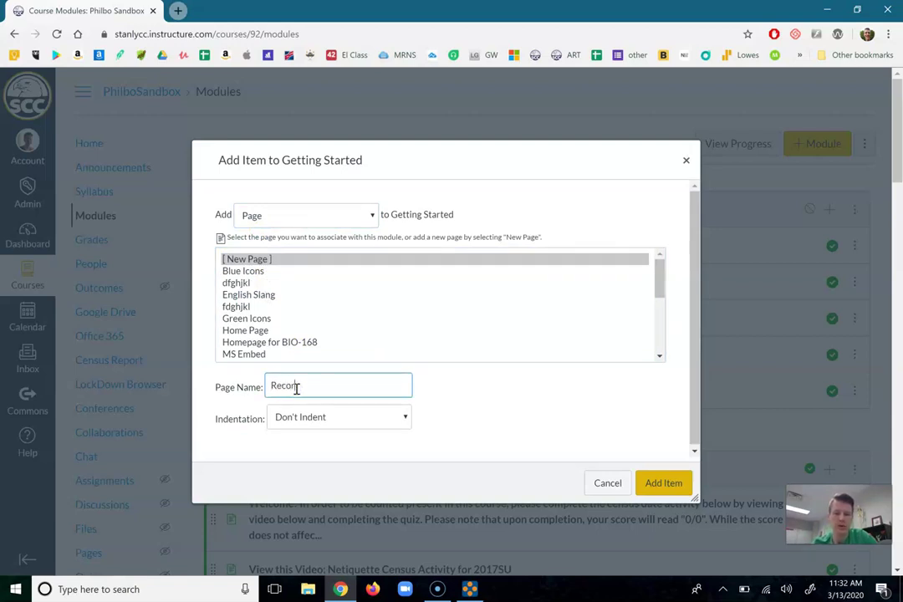
{"action": "left_click", "coordinate": [650, 483]}
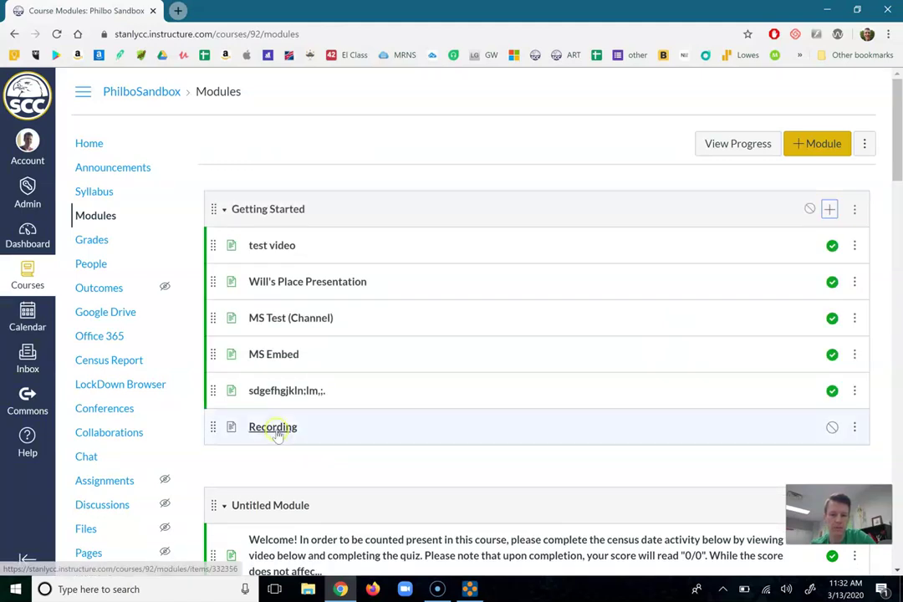
Step: Open the Recording page for editing and embed the existing Mediasite presentation ART 3/9/2020 as Player Only
{"action": "left_click", "coordinate": [277, 433]}
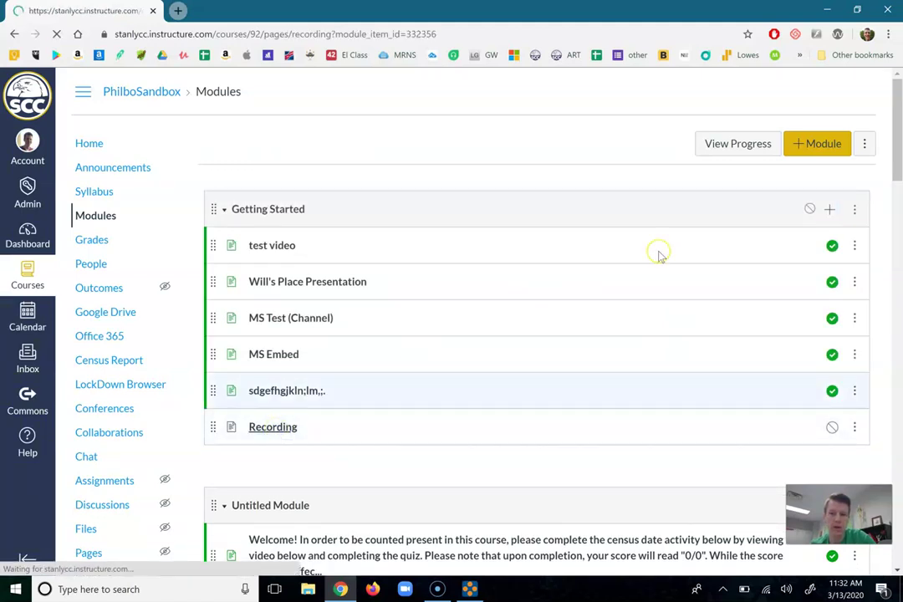
{"action": "left_click", "coordinate": [827, 145]}
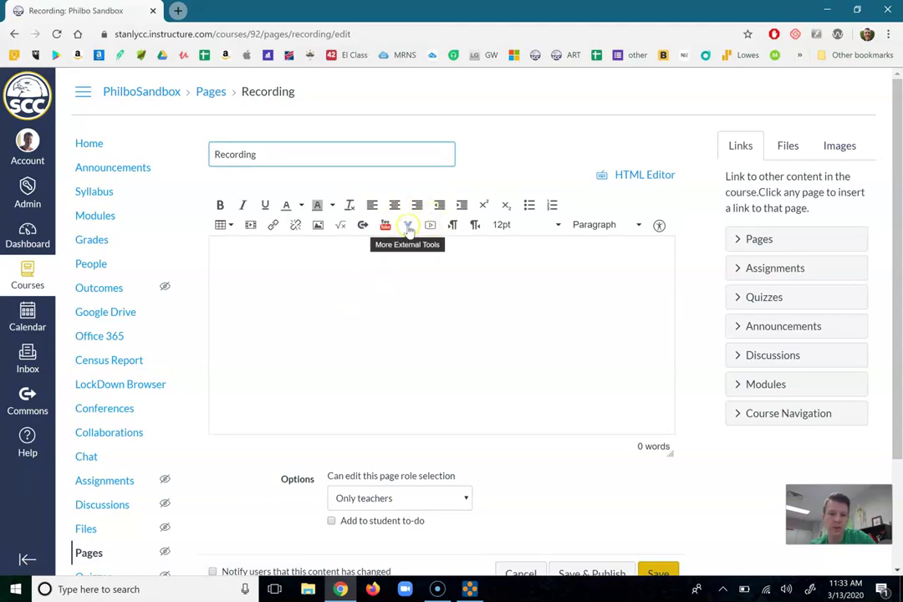
{"action": "left_click", "coordinate": [408, 233]}
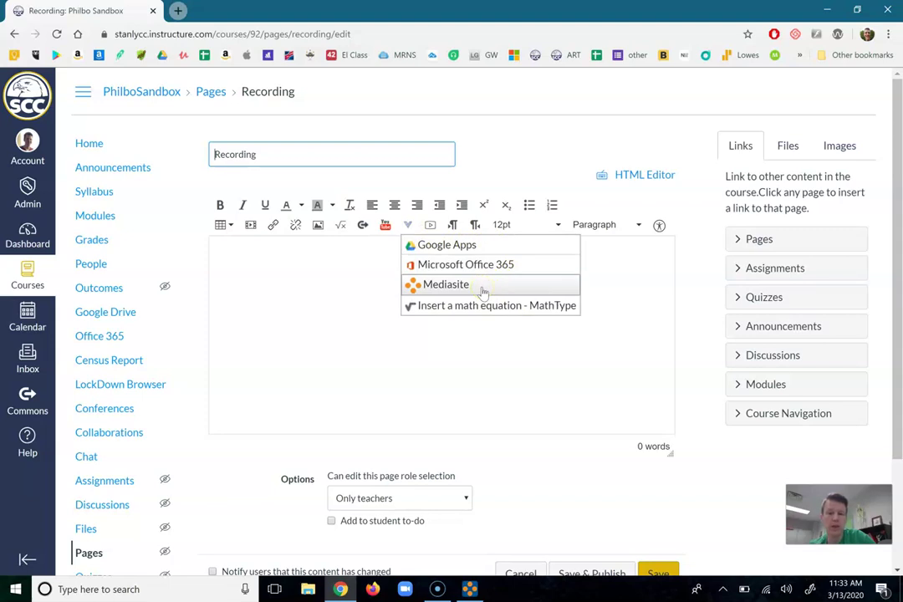
{"action": "left_click", "coordinate": [440, 289]}
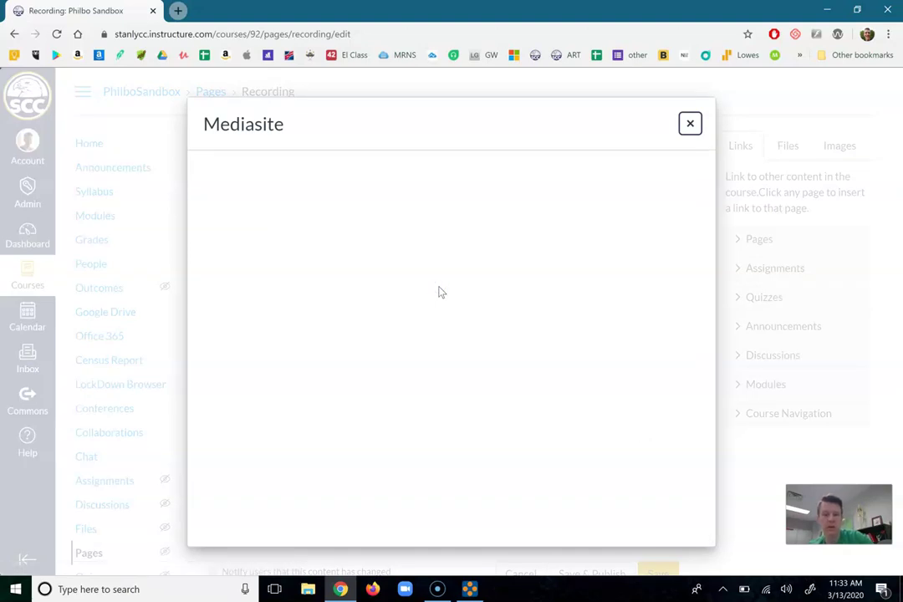
{"action": "left_click", "coordinate": [281, 291]}
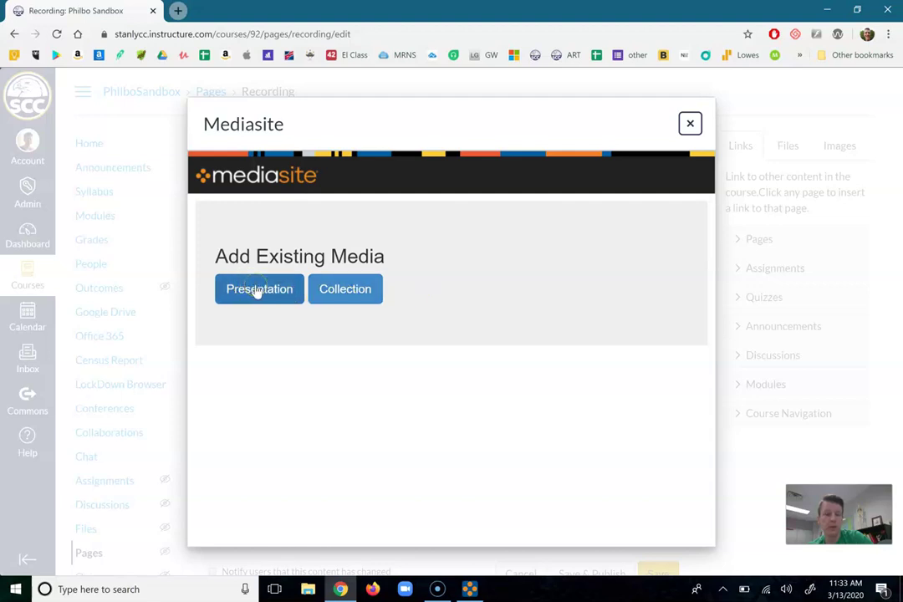
{"action": "left_click", "coordinate": [257, 290]}
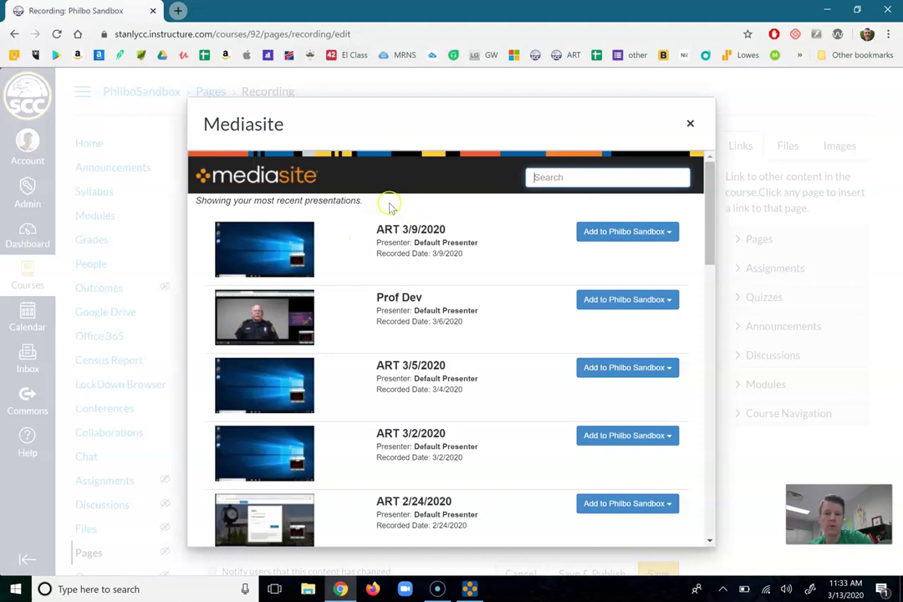
{"action": "left_click", "coordinate": [634, 230]}
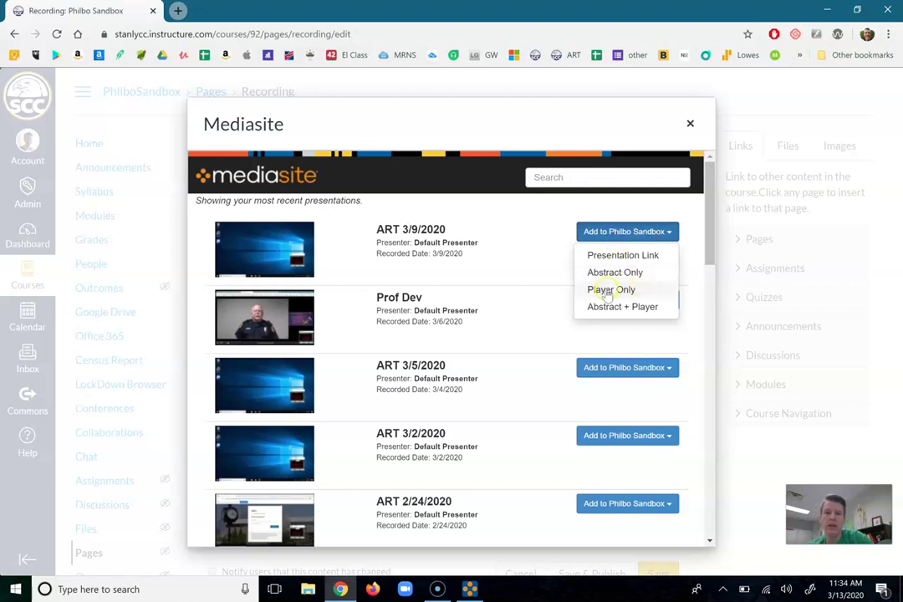
{"action": "left_click", "coordinate": [607, 289]}
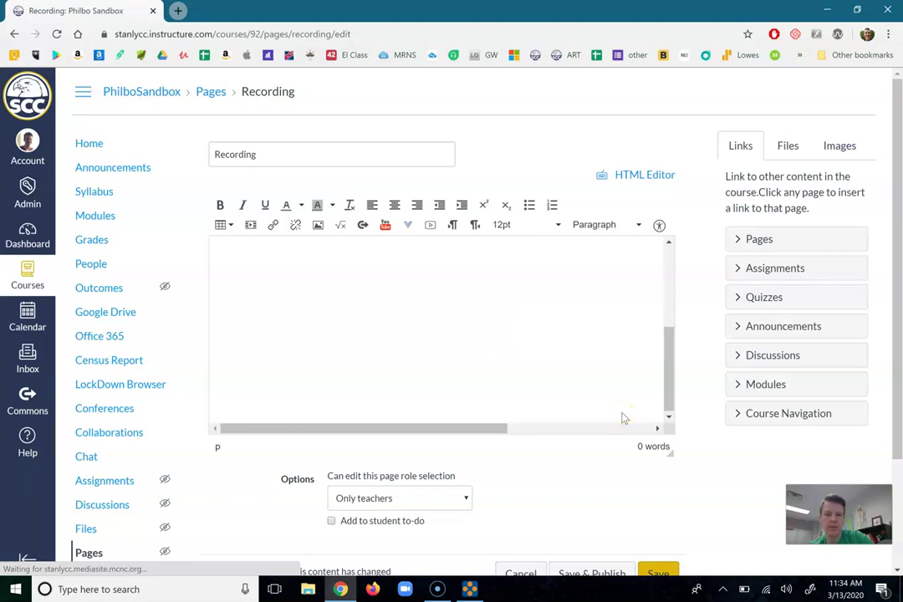
Step: Save and publish the Recording page and check the embedded ART 3/9/2020 player on it
{"action": "scroll", "coordinate": [615, 490], "scroll_direction": "down", "scroll_amount": 2}
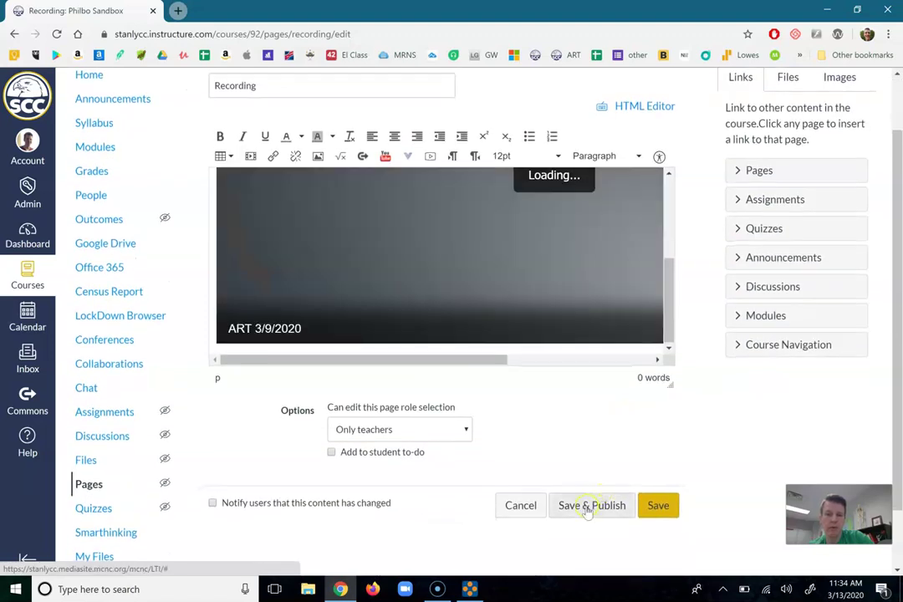
{"action": "left_click", "coordinate": [587, 508]}
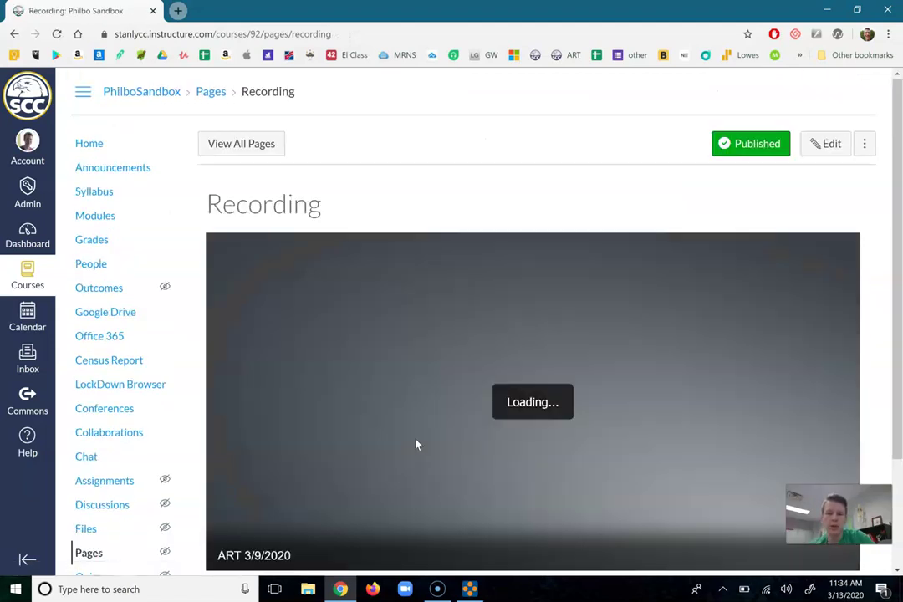
{"action": "scroll", "coordinate": [415, 444], "scroll_direction": "down", "scroll_amount": 2}
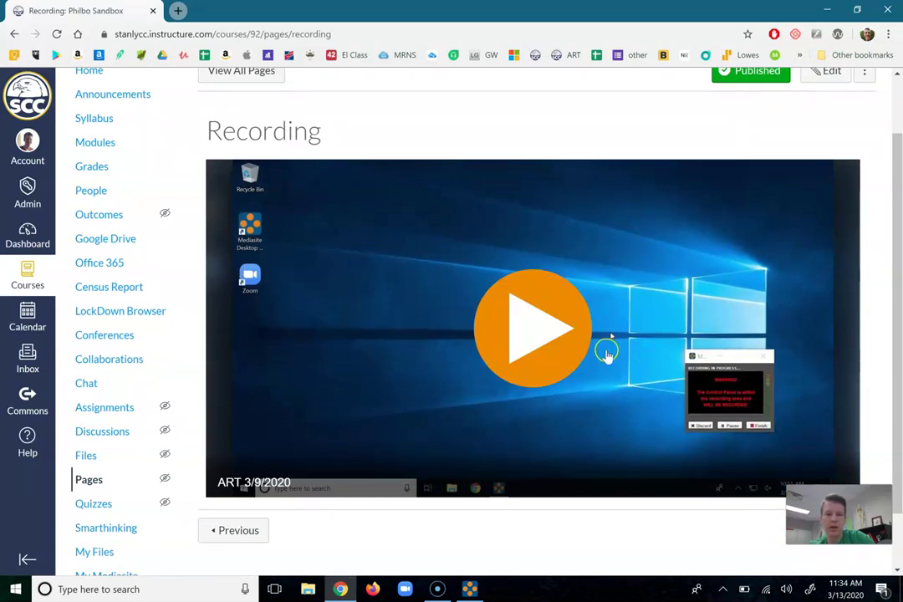
{"action": "left_click", "coordinate": [533, 324]}
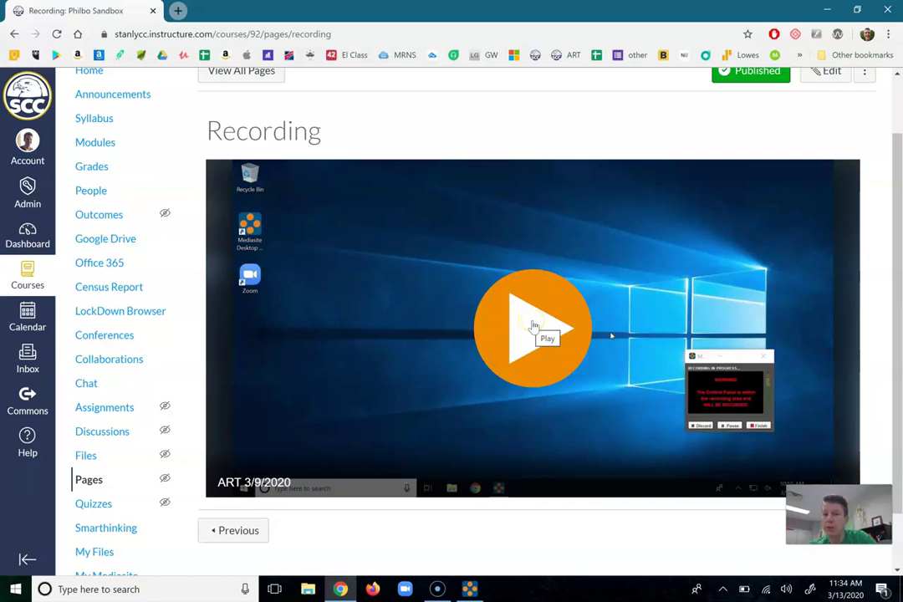